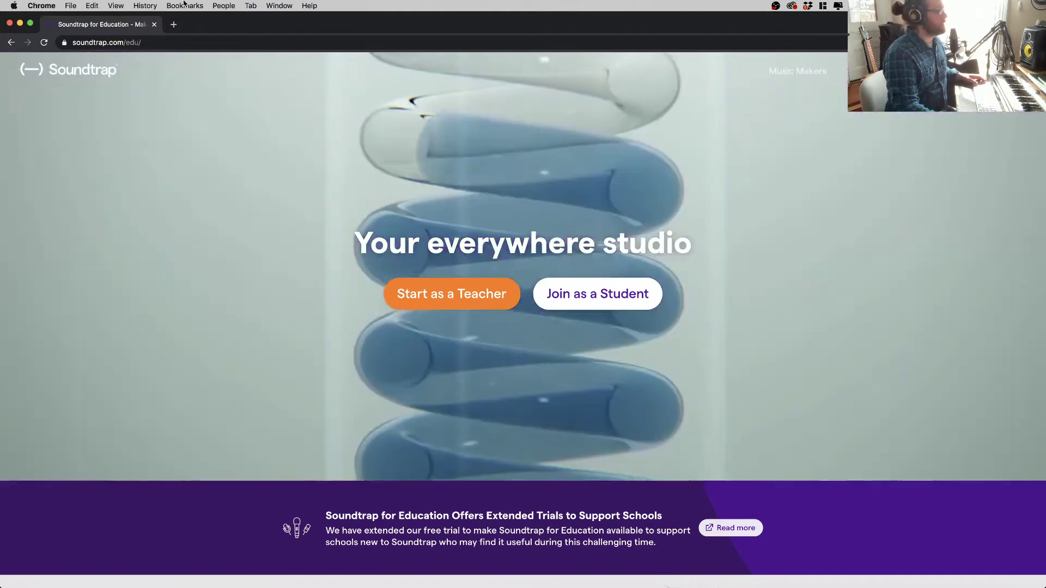
- Join the school as a student with the pasted class invitation code and dismiss the welcome dialog
{"action": "left_click", "coordinate": [212, 44]}
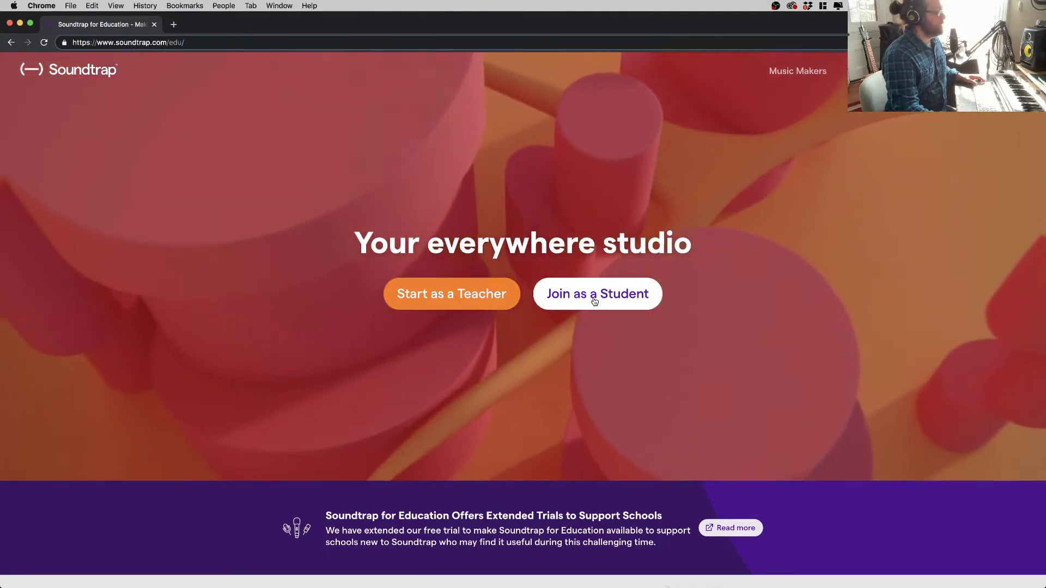
{"action": "left_click", "coordinate": [594, 301]}
{"action": "left_click", "coordinate": [539, 194]}
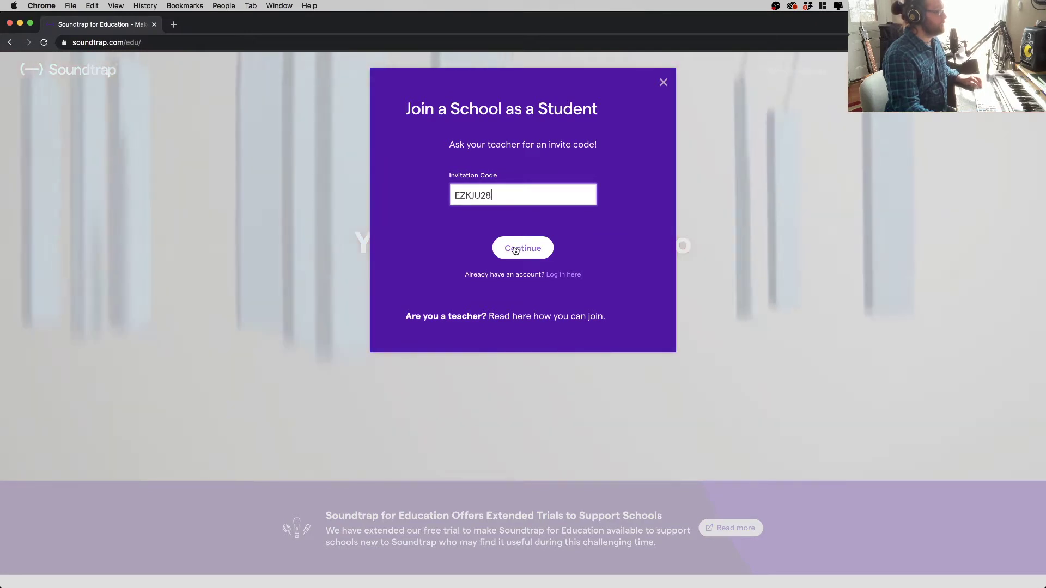
{"action": "left_click", "coordinate": [515, 248]}
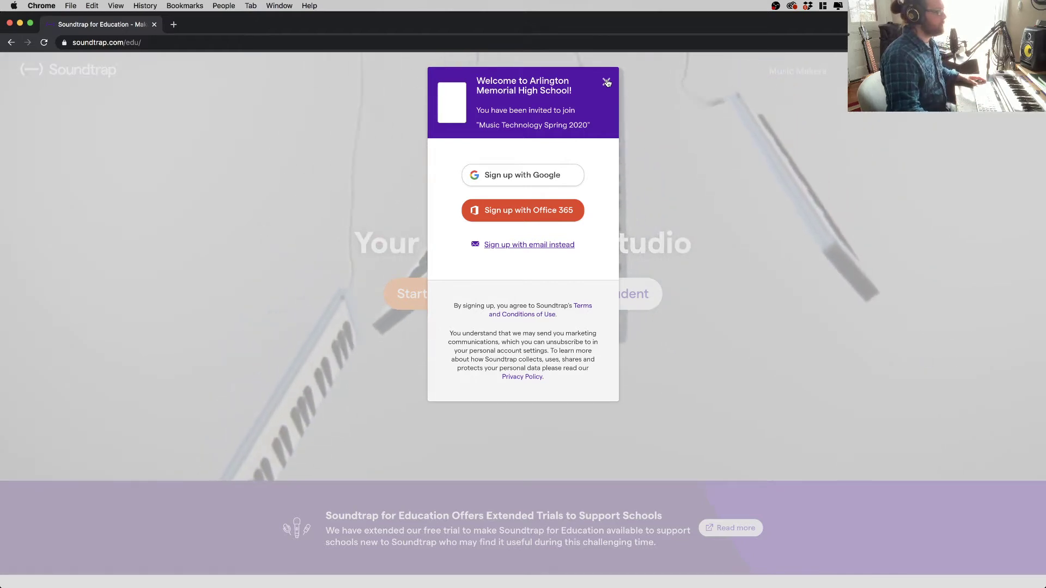
{"action": "left_click", "coordinate": [606, 82]}
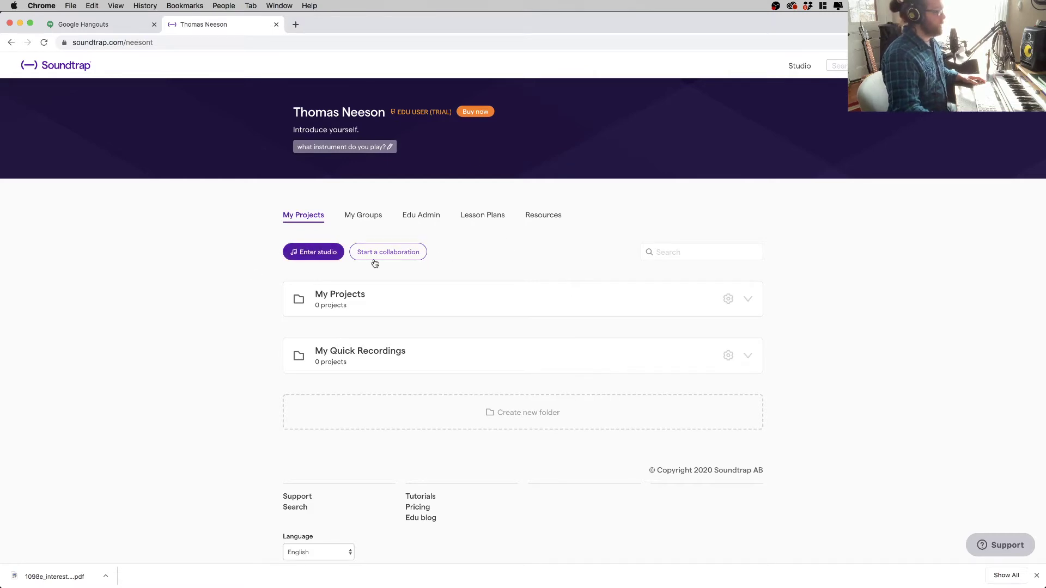
- Enter the studio, start a new Music project from scratch, and show the loop library
{"action": "left_click", "coordinate": [315, 253]}
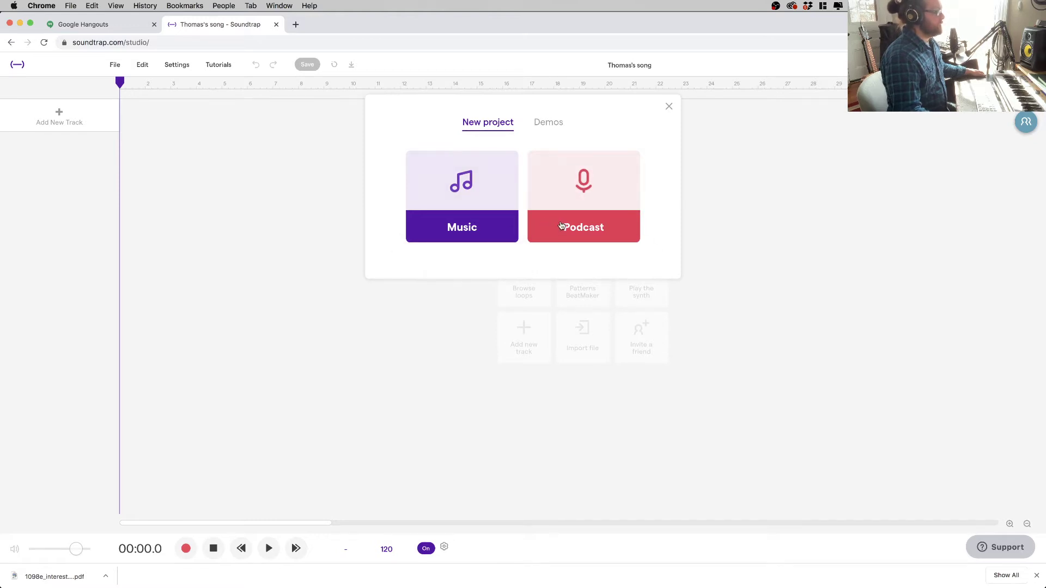
{"action": "left_click", "coordinate": [474, 197]}
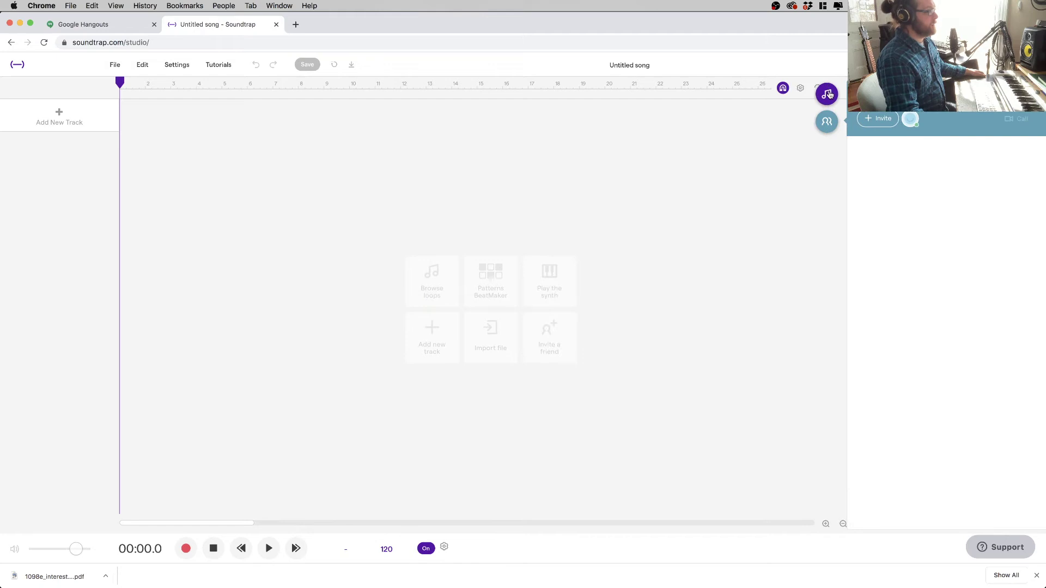
{"action": "left_click", "coordinate": [828, 95]}
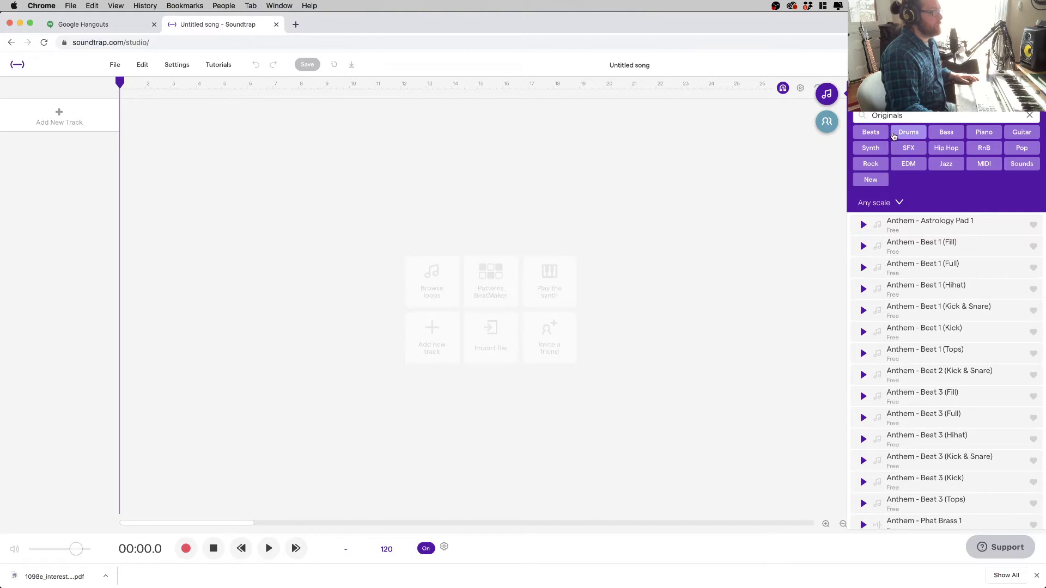
- Clear the Originals filter and preview the Beats - Latin Bounce 1 loop from the latin results
{"action": "left_click", "coordinate": [1029, 117]}
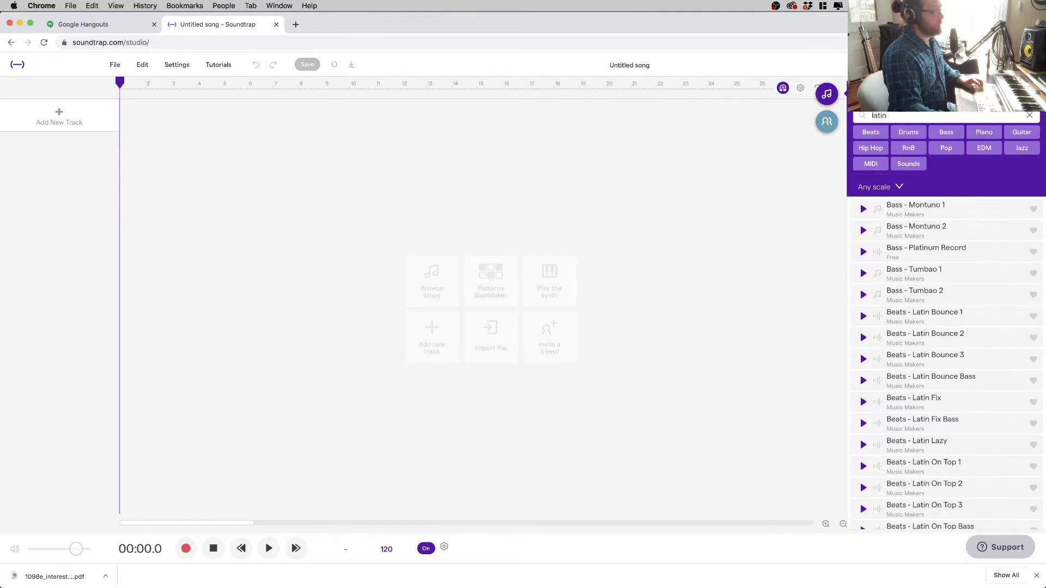
{"action": "left_click", "coordinate": [928, 322]}
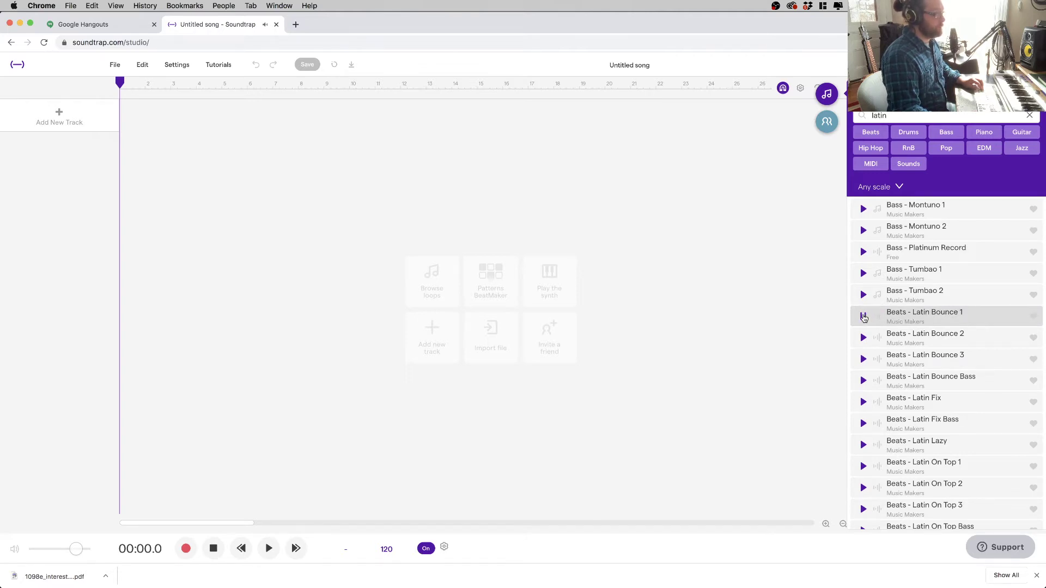
- Try Beats - Latin Bounce 1, Latin Fix and Latin Slack 1 on the timeline, undoing Latin Slack 1
{"action": "left_click_drag", "start_coordinate": [976, 320], "coordinate": [119, 189]}
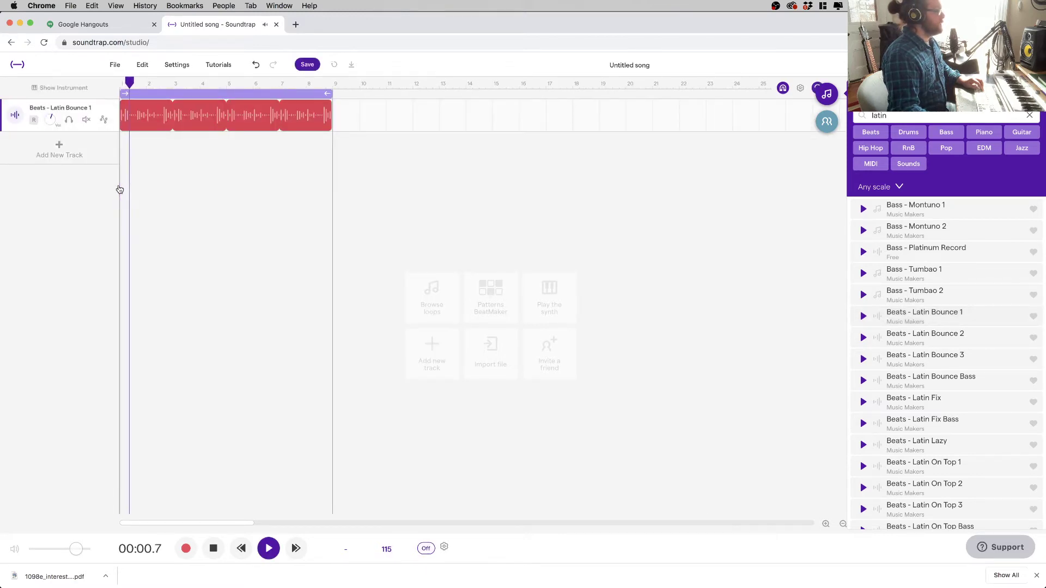
{"action": "left_click", "coordinate": [168, 153]}
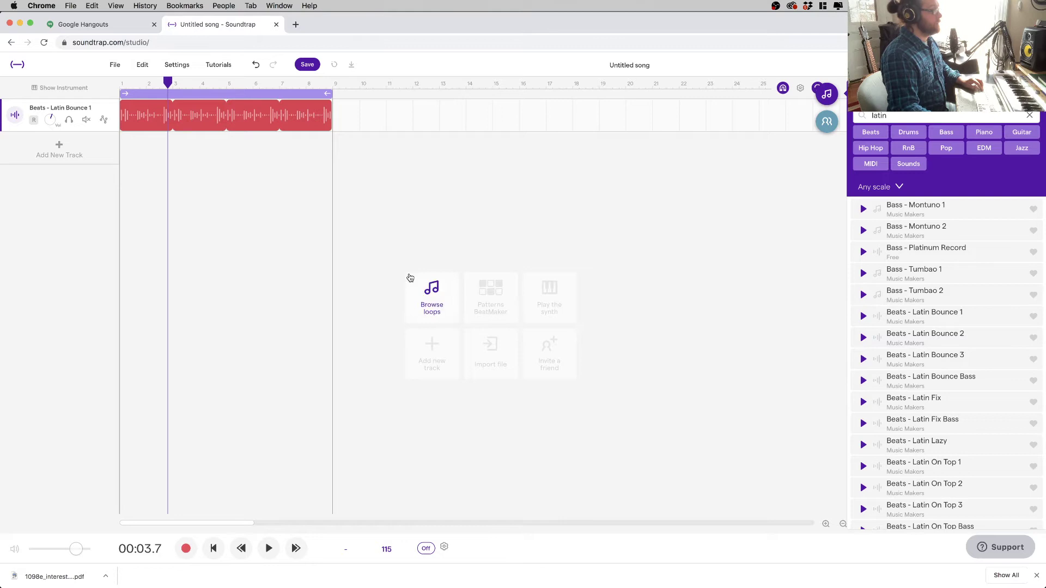
{"action": "left_click_drag", "start_coordinate": [914, 415], "coordinate": [123, 185]}
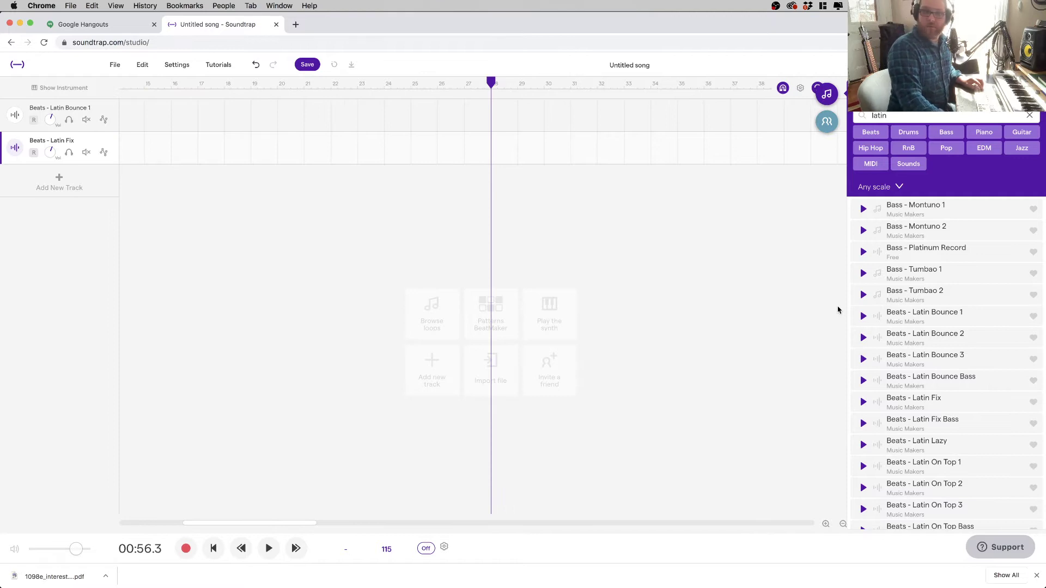
{"action": "scroll", "coordinate": [941, 454], "scroll_direction": "down", "scroll_amount": 3}
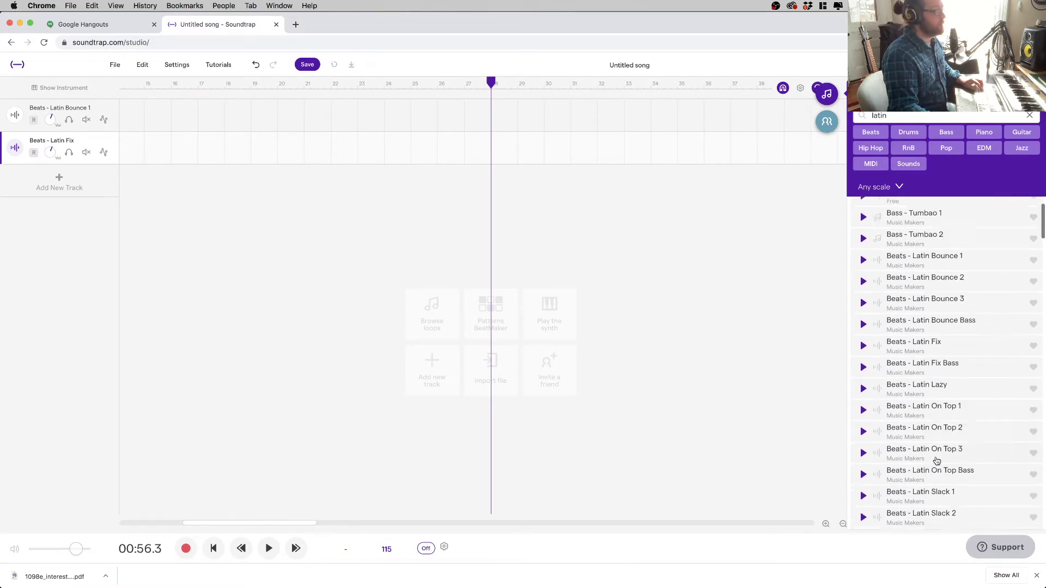
{"action": "left_click_drag", "start_coordinate": [940, 484], "coordinate": [6, 210]}
{"action": "left_click_drag", "start_coordinate": [112, 235], "coordinate": [125, 224]}
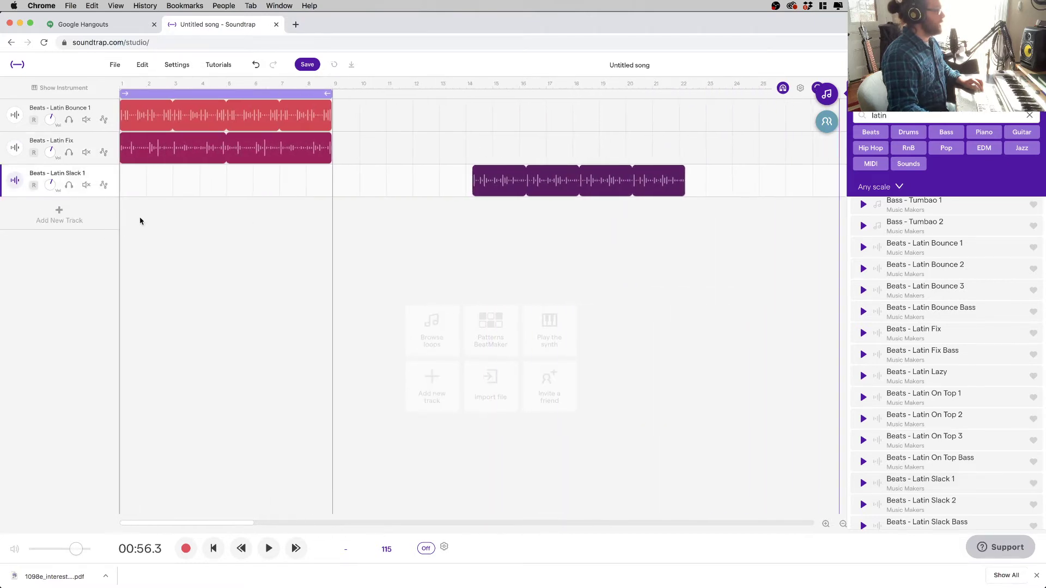
{"action": "key", "text": "super+z"}
- Delete the Latin Fix track and the empty Clean track, then play the beat from the start
{"action": "left_click", "coordinate": [250, 138]}
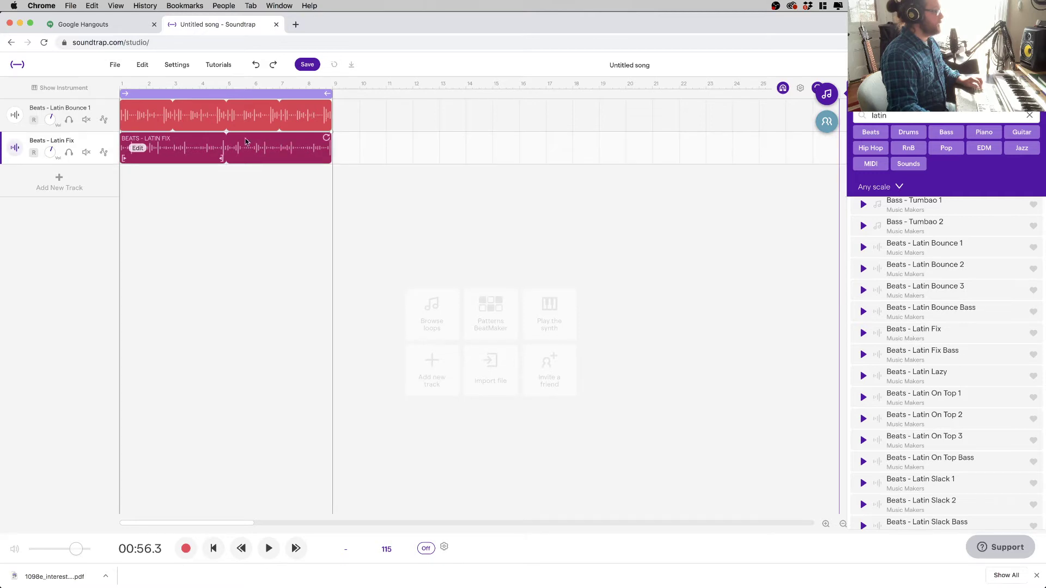
{"action": "key", "text": "Delete"}
{"action": "left_click", "coordinate": [110, 140]}
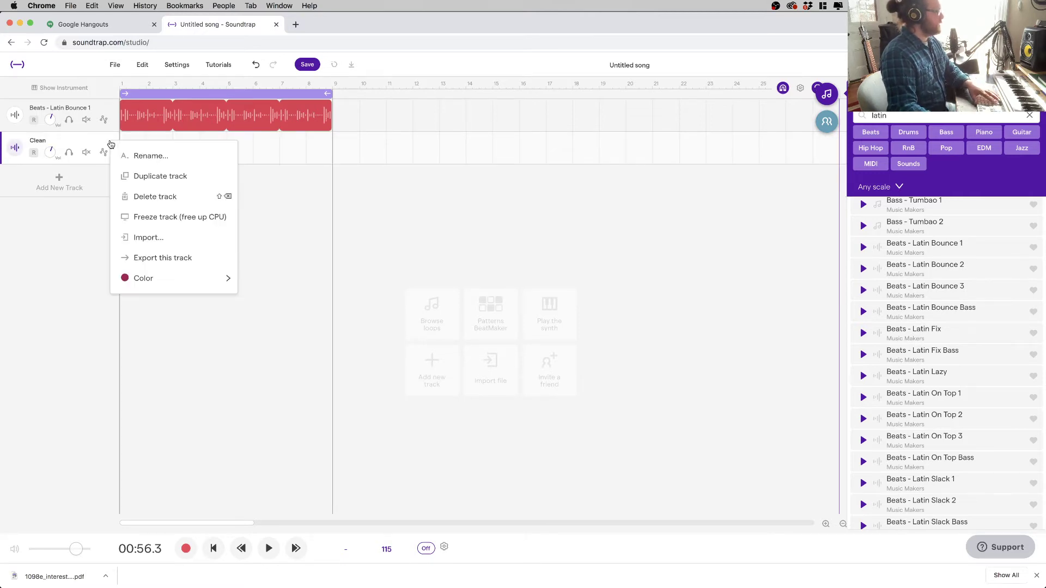
{"action": "left_click", "coordinate": [162, 202]}
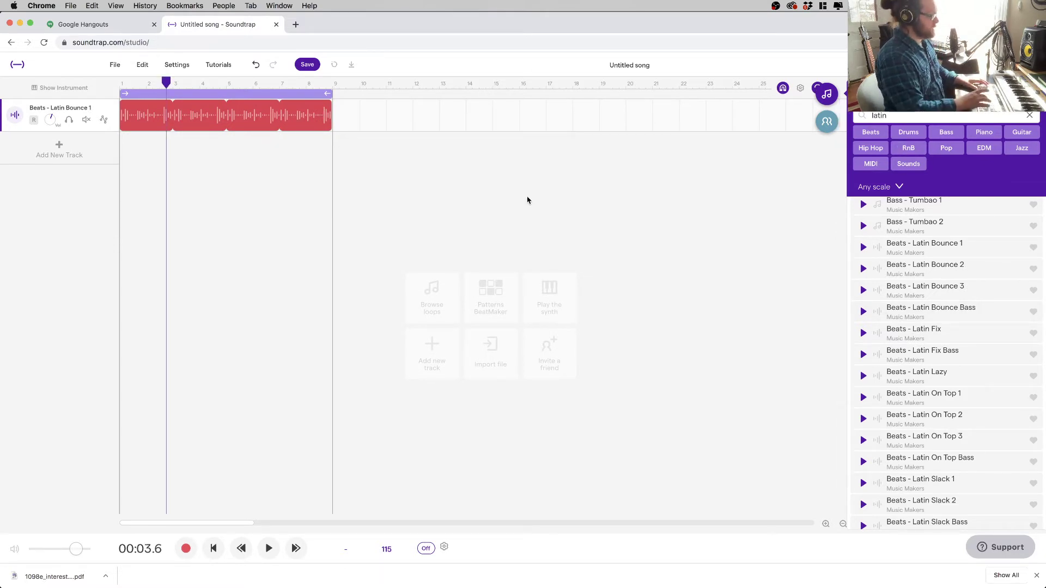
{"action": "key", "text": "Return"}
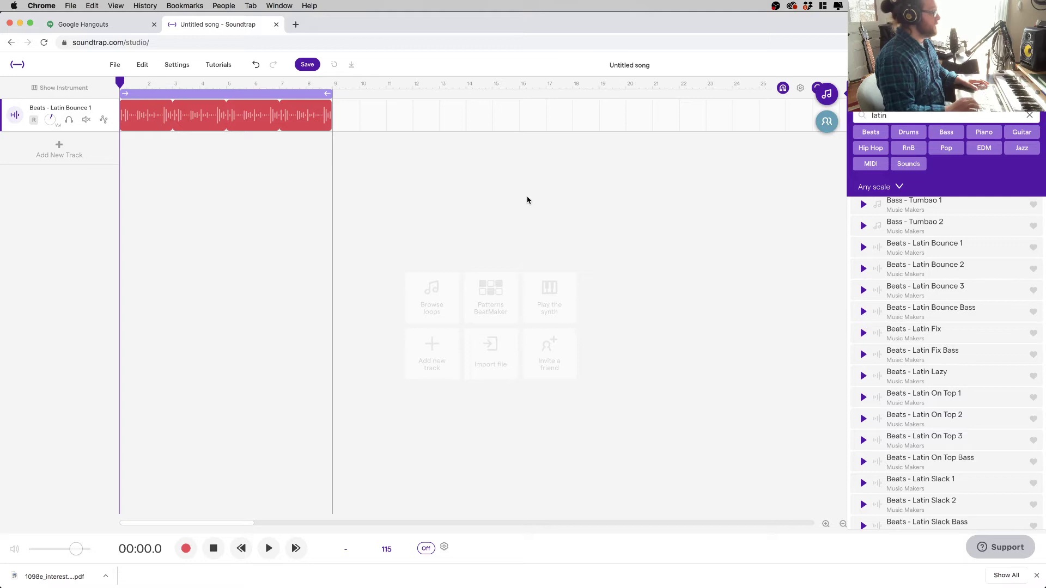
{"action": "key", "text": "space"}
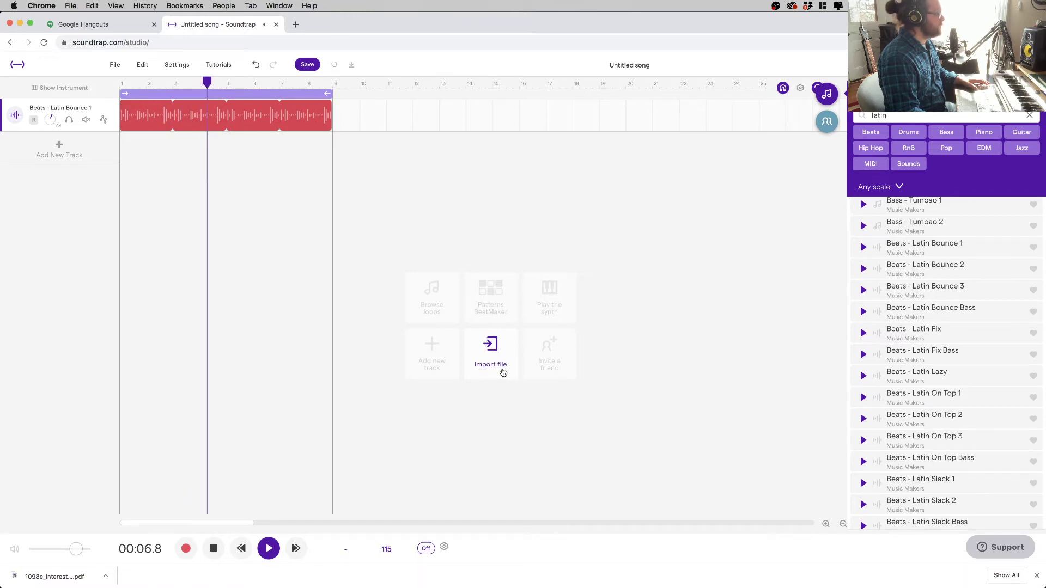
- Change the song tempo from 115 to 94 BPM, stretching the loop audio to match
{"action": "key", "text": "space"}
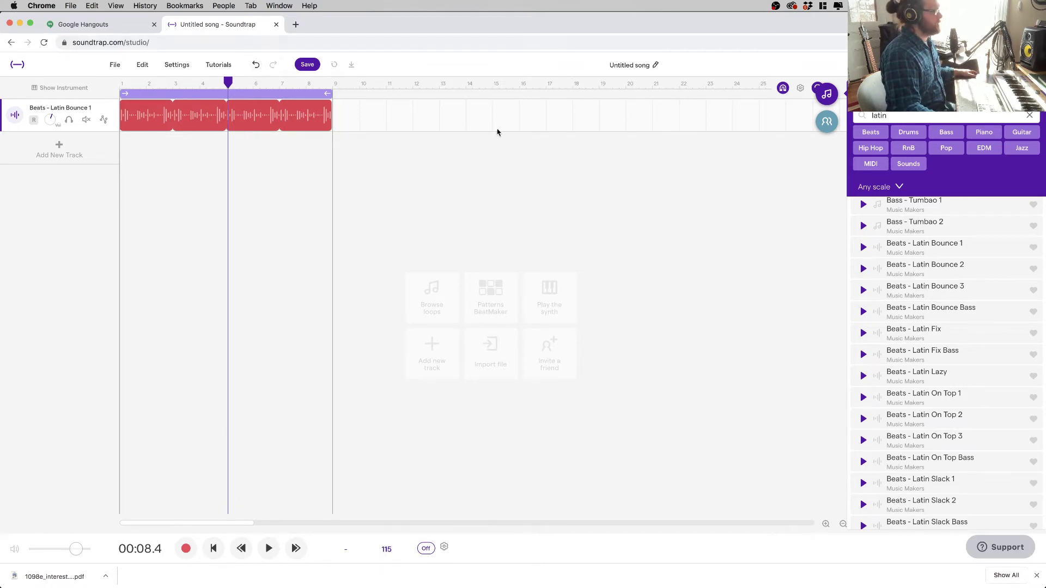
{"action": "left_click", "coordinate": [389, 552]}
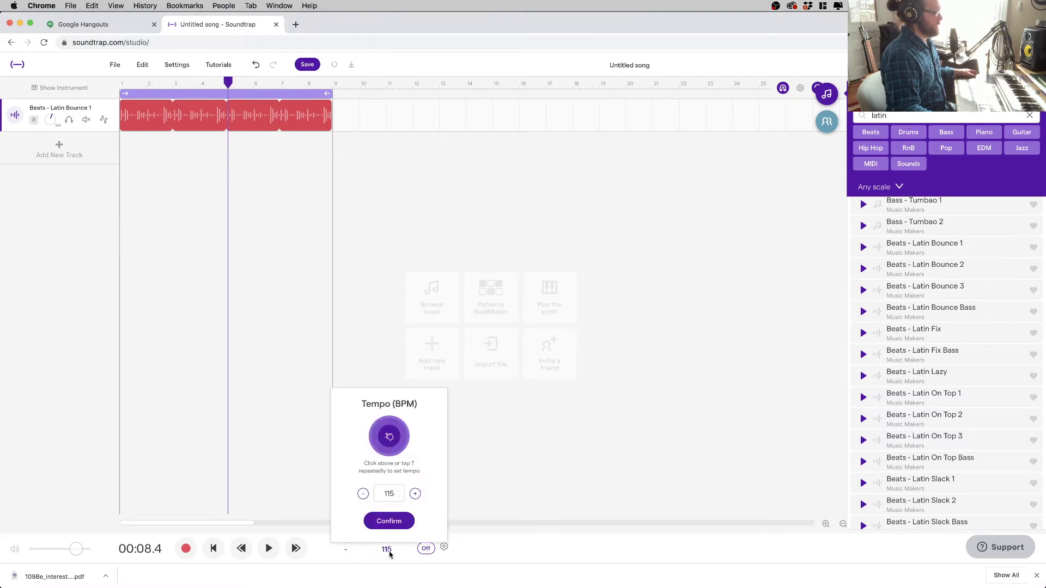
{"action": "double_click", "coordinate": [396, 494]}
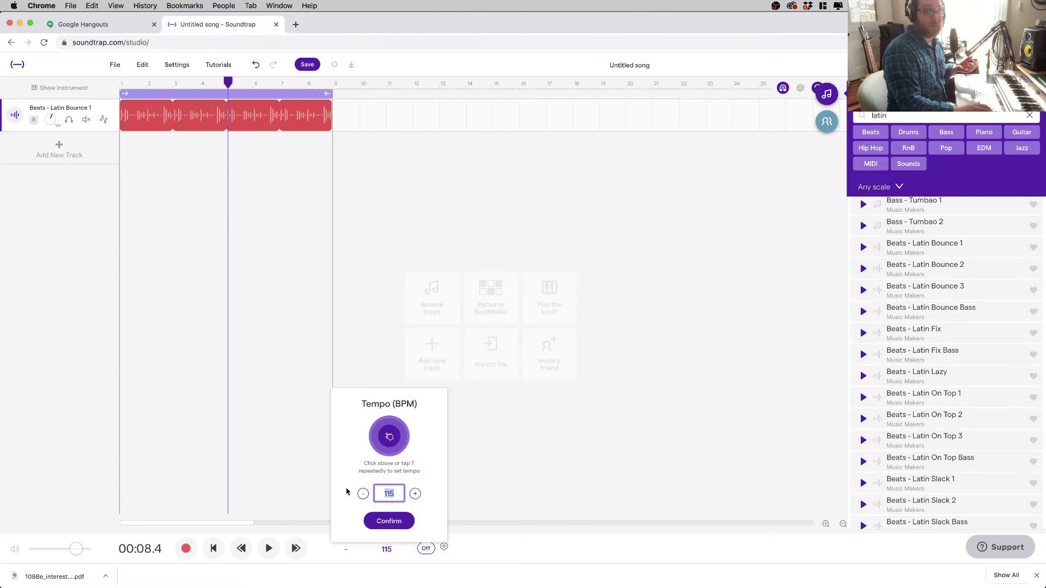
{"action": "type", "text": "94"}
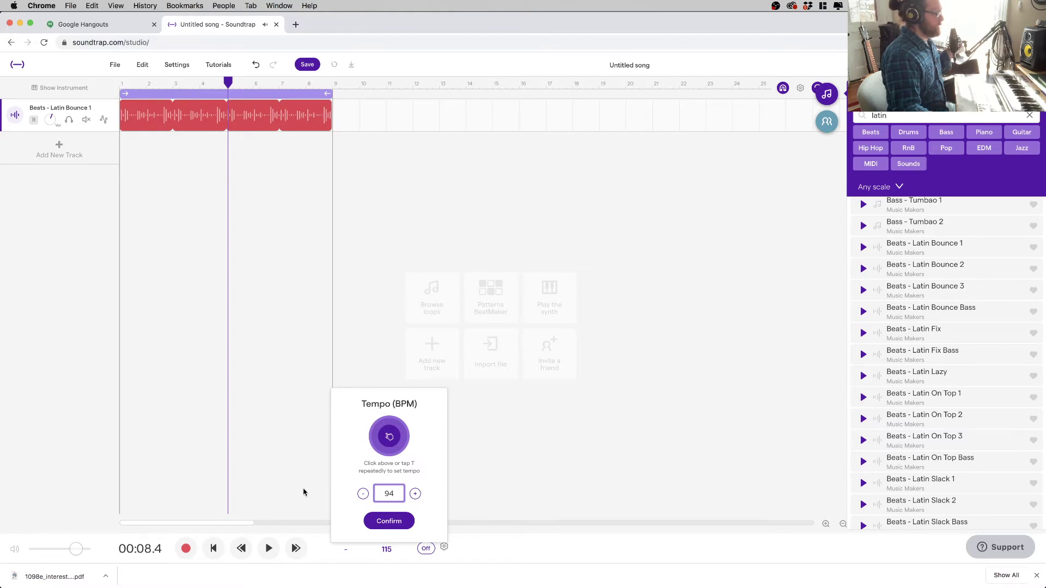
{"action": "left_click", "coordinate": [397, 528]}
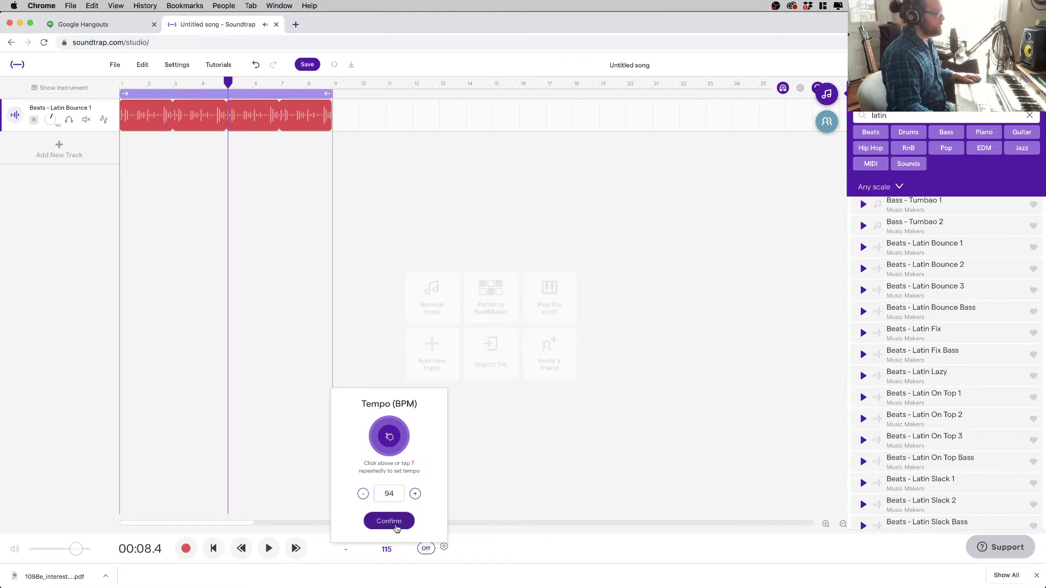
{"action": "left_click", "coordinate": [615, 351]}
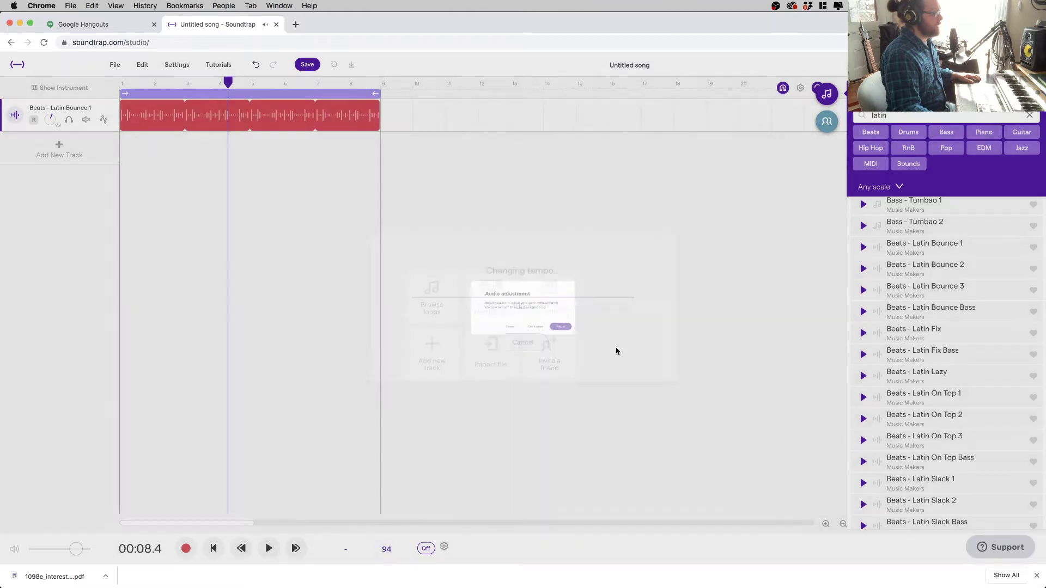
- Play the beat from the start at 94 BPM, then hide the loop library
{"action": "key", "text": "Return"}
{"action": "key", "text": "space"}
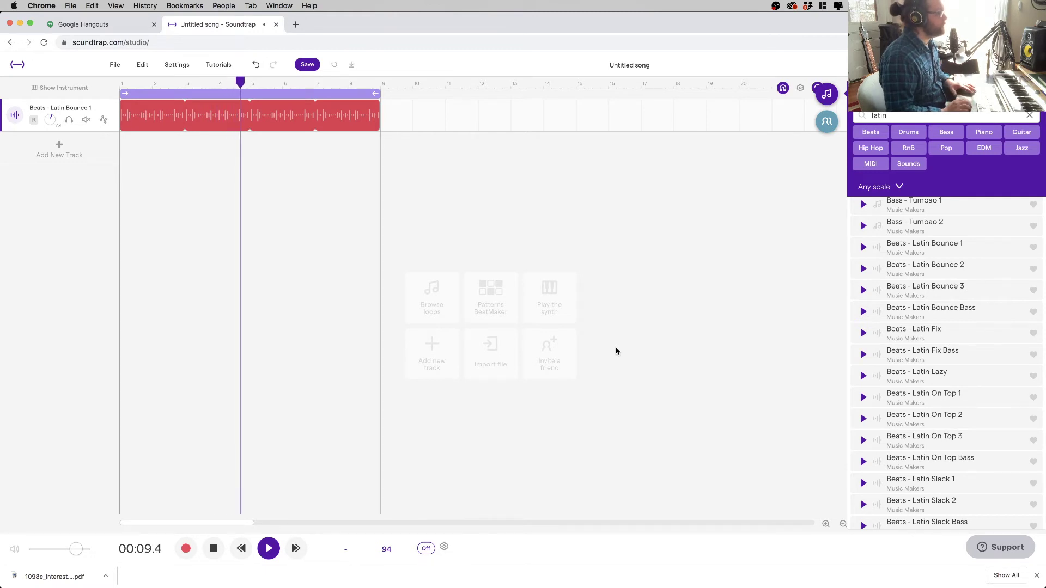
{"action": "key", "text": "space"}
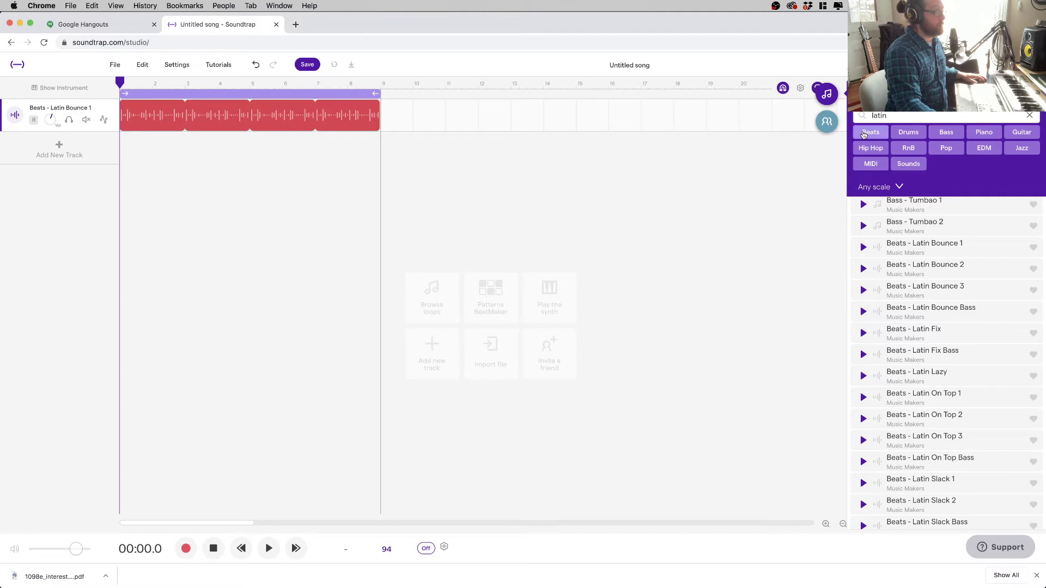
{"action": "left_click", "coordinate": [827, 91]}
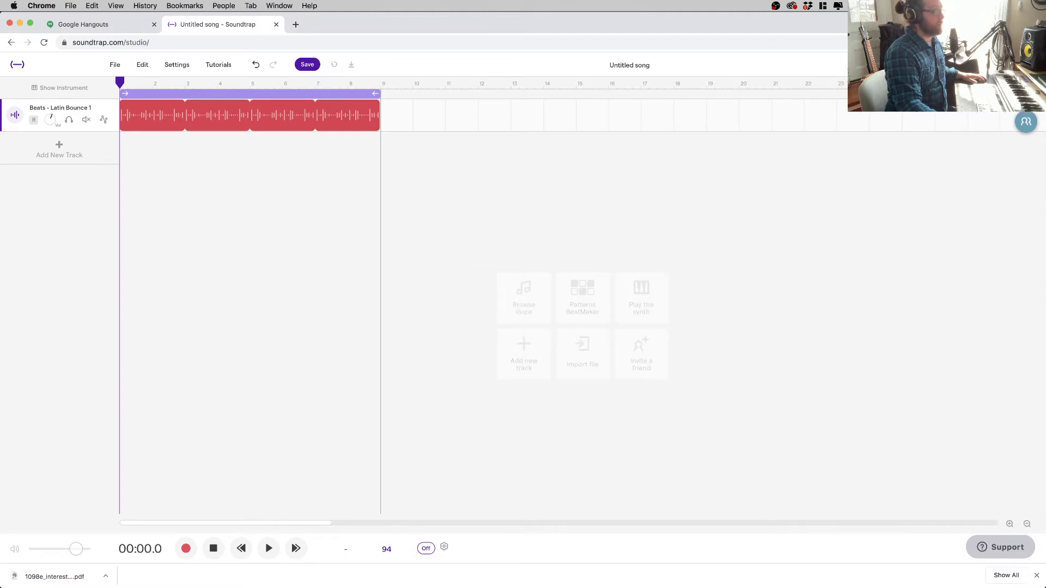
- Reopen the loop library showing the 'latin' search results
{"action": "left_click", "coordinate": [1026, 94]}
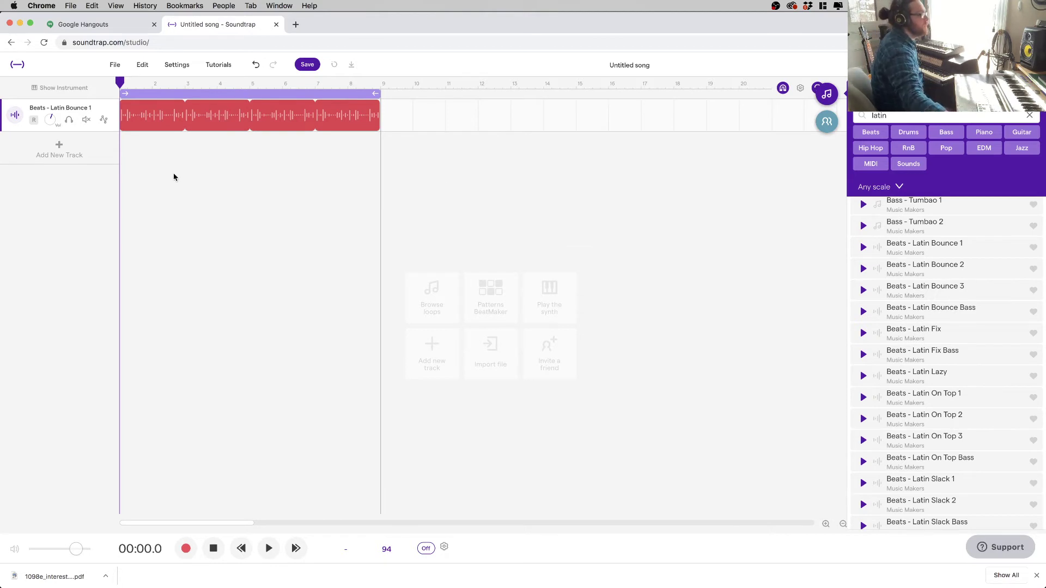
- Add a Voice & microphones Mic track, run the input Volume Check, and turn the metronome on
{"action": "left_click", "coordinate": [80, 149]}
{"action": "left_click", "coordinate": [414, 263]}
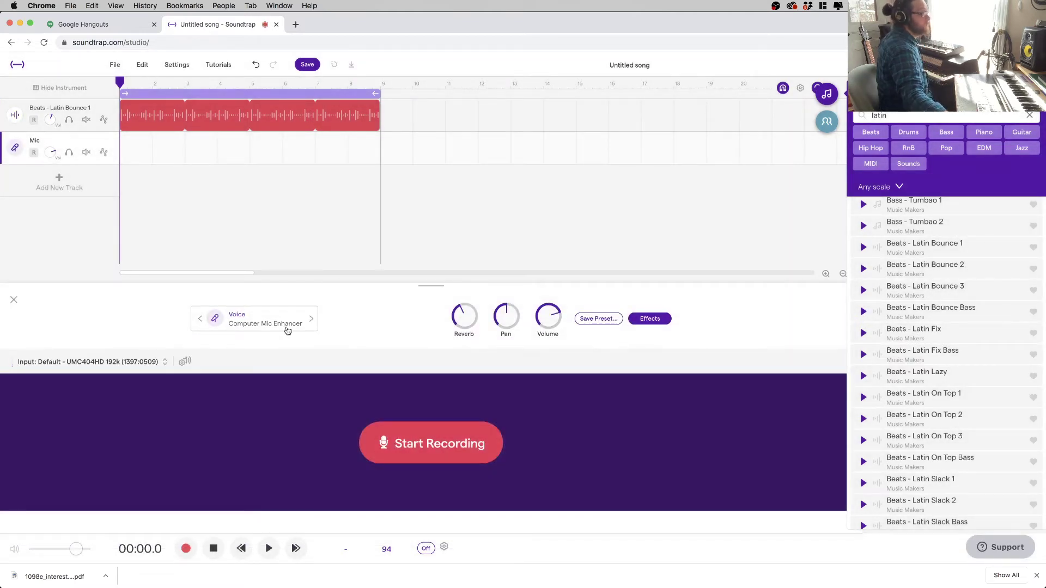
{"action": "left_click", "coordinate": [185, 363]}
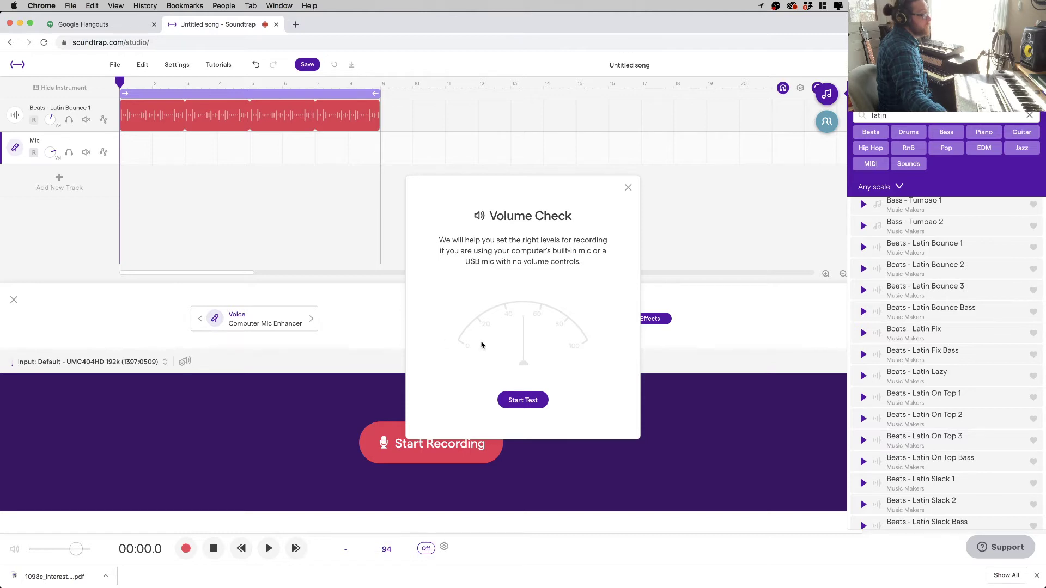
{"action": "left_click", "coordinate": [518, 402]}
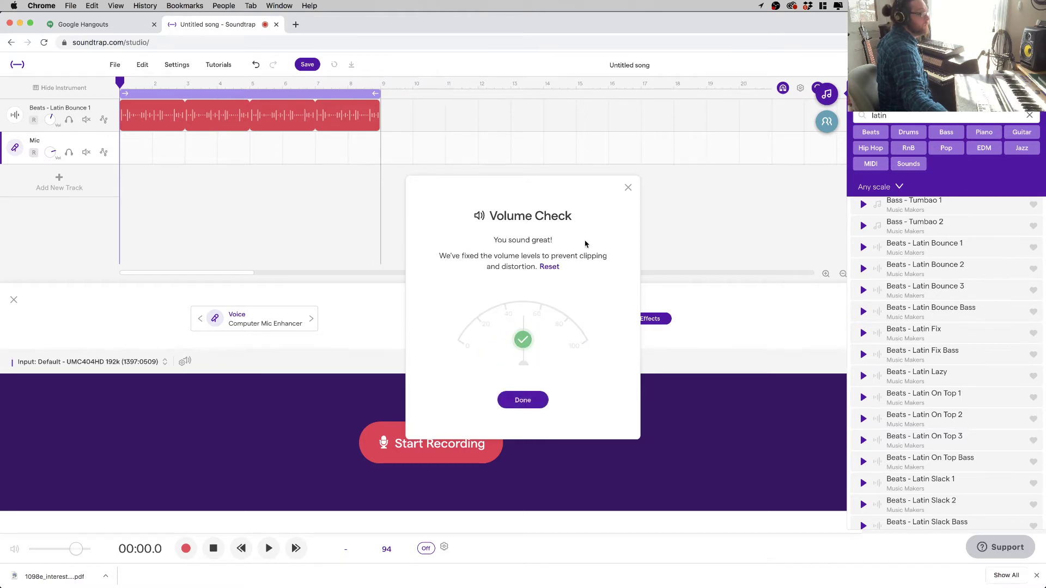
{"action": "left_click", "coordinate": [628, 189]}
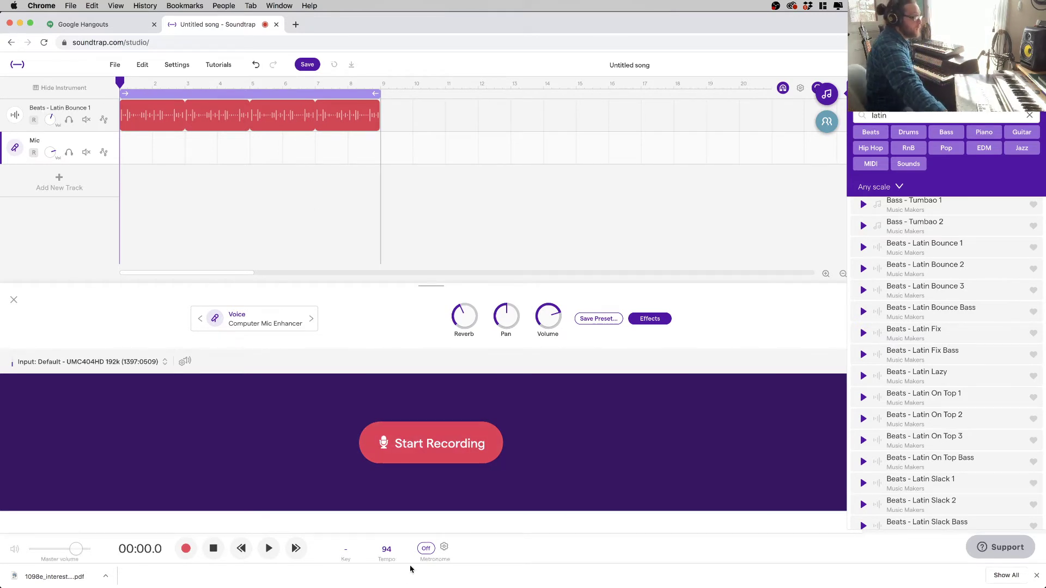
{"action": "left_click", "coordinate": [425, 549]}
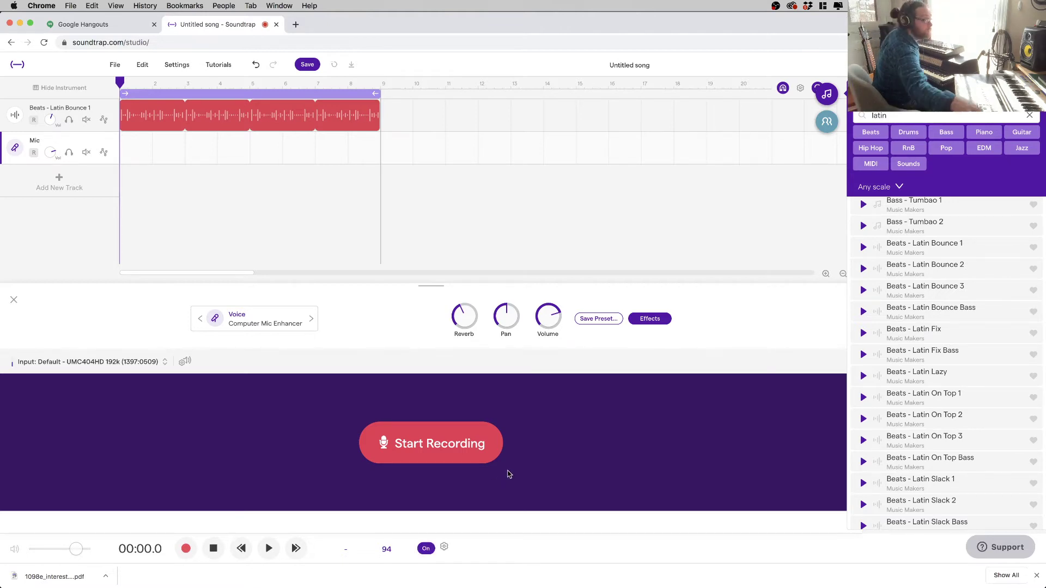
{"action": "left_click", "coordinate": [466, 447]}
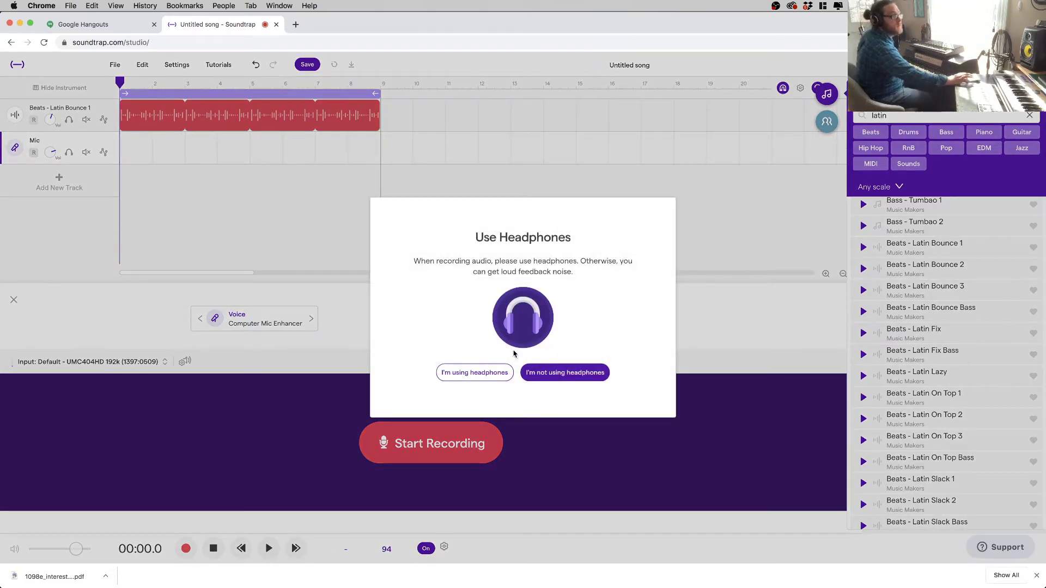
- Record a short voice take on the Mic track using headphones, then disarm recording
{"action": "left_click", "coordinate": [493, 372]}
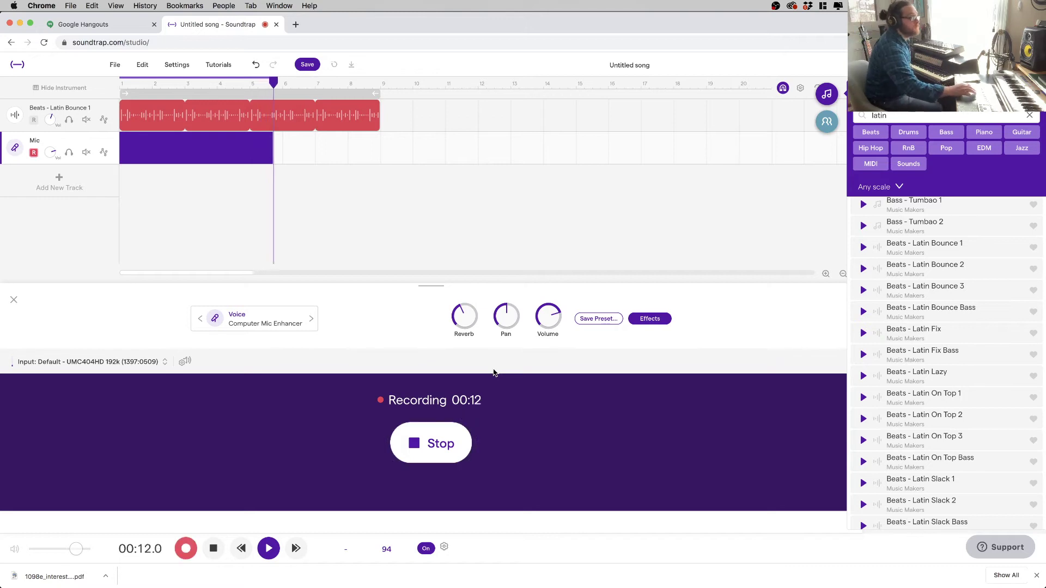
{"action": "key", "text": "space"}
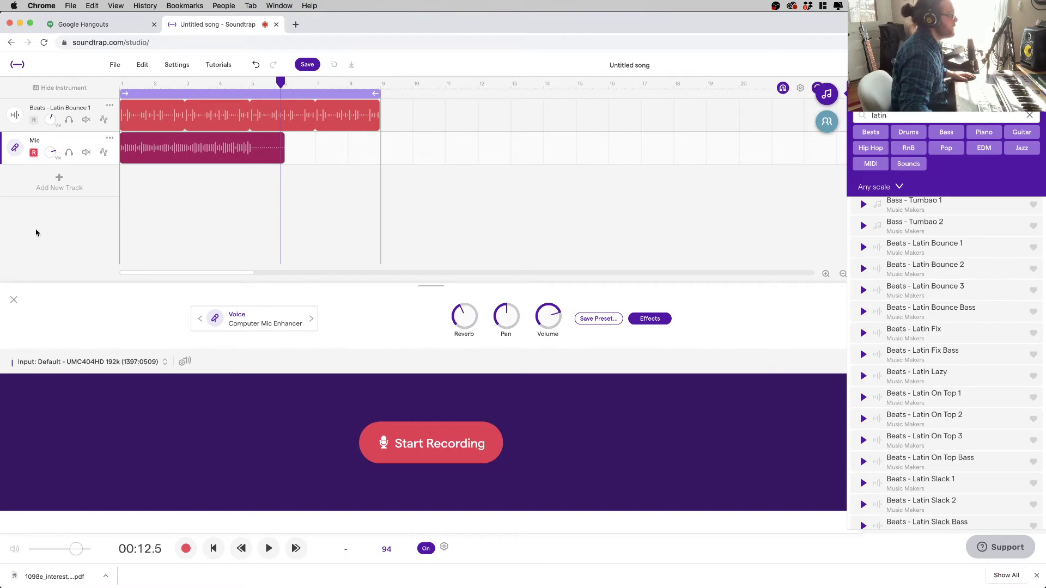
{"action": "left_click", "coordinate": [34, 154]}
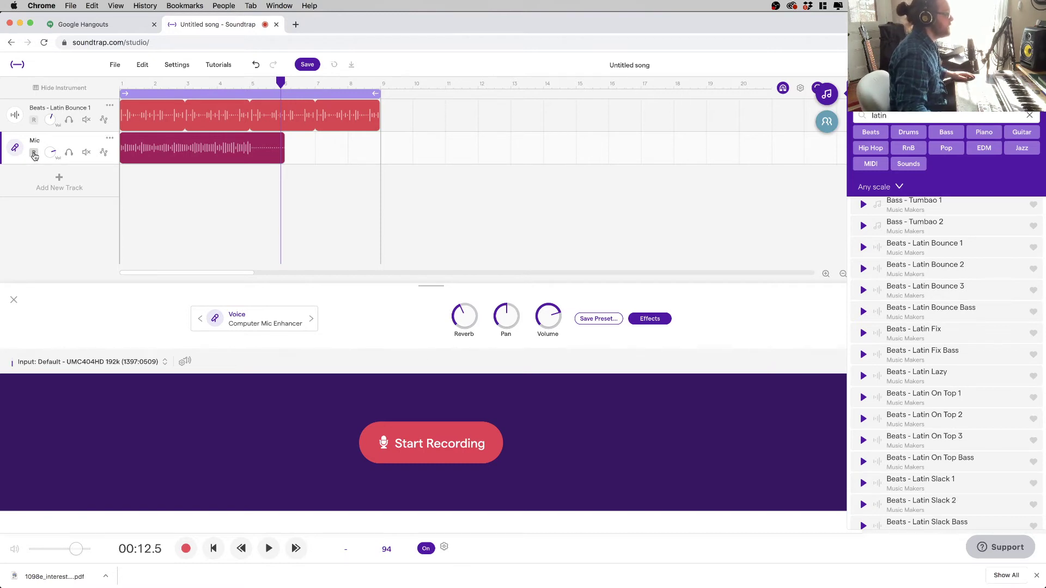
- Trim the recorded Mic clip so it ends near bar 5
{"action": "mouse_move", "coordinate": [283, 157]}
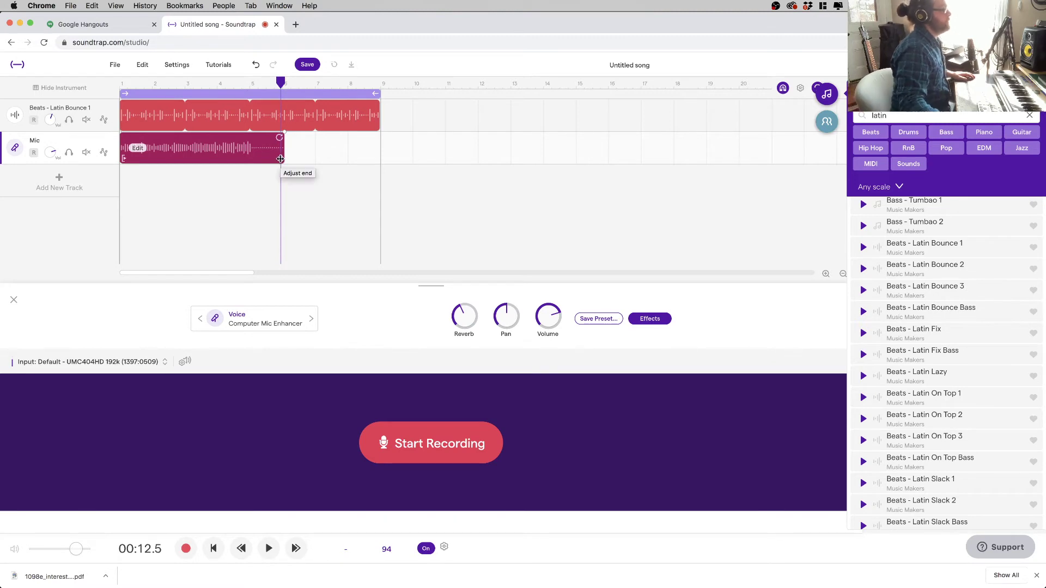
{"action": "left_click", "coordinate": [280, 137]}
{"action": "mouse_move", "coordinate": [280, 137]}
{"action": "left_mouse_down"}
{"action": "mouse_move", "coordinate": [524, 142]}
{"action": "mouse_move", "coordinate": [297, 151]}
{"action": "mouse_move", "coordinate": [279, 133]}
{"action": "left_mouse_up"}
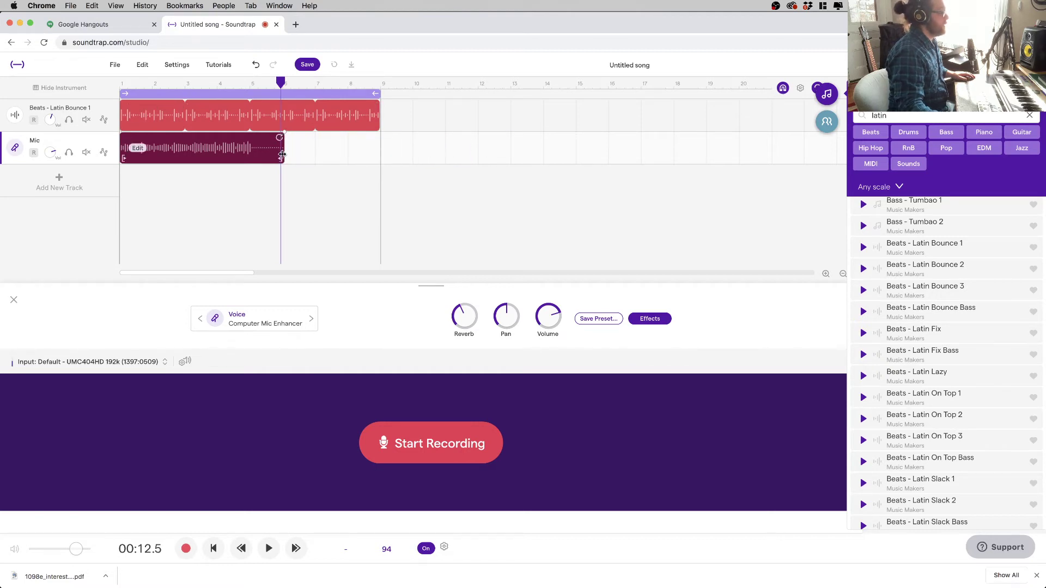
{"action": "left_click_drag", "start_coordinate": [281, 158], "coordinate": [249, 161]}
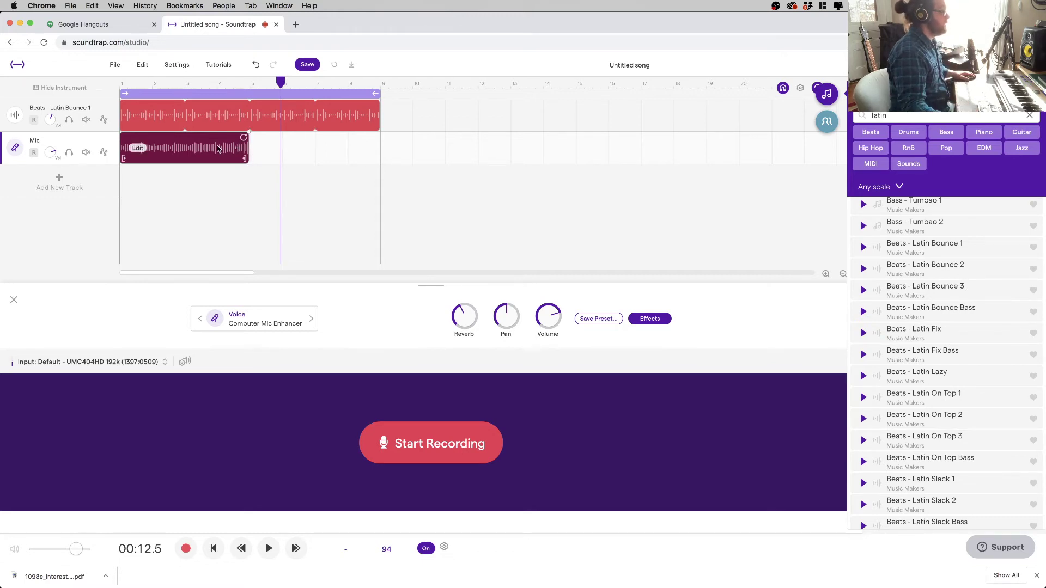
- Loop the Mic clip out to bar 9 and play the song from the start to check it
{"action": "left_click_drag", "start_coordinate": [243, 136], "coordinate": [376, 153]}
{"action": "key", "text": "Return"}
{"action": "key", "text": "space"}
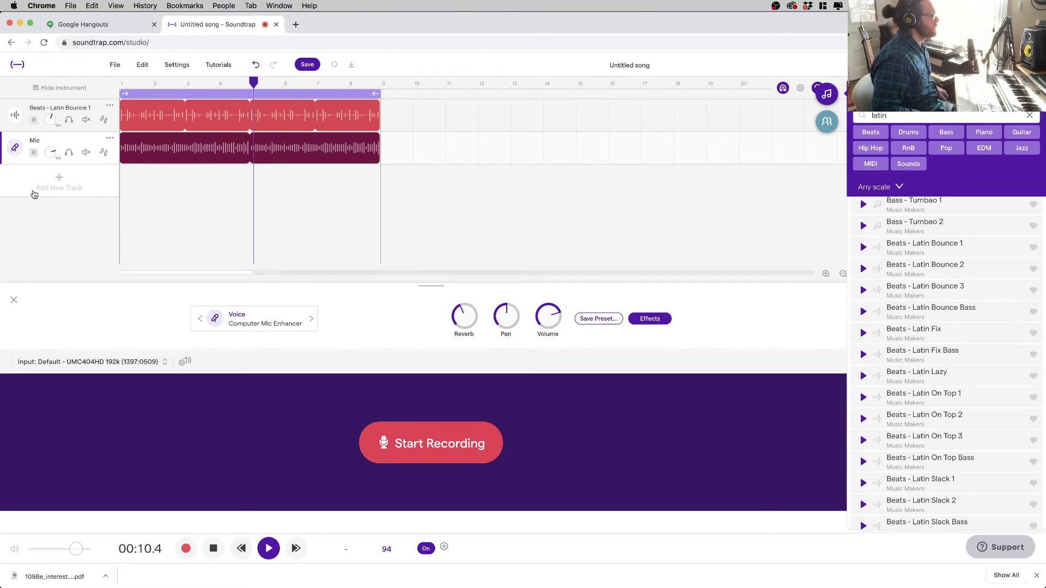
{"action": "key", "text": "space"}
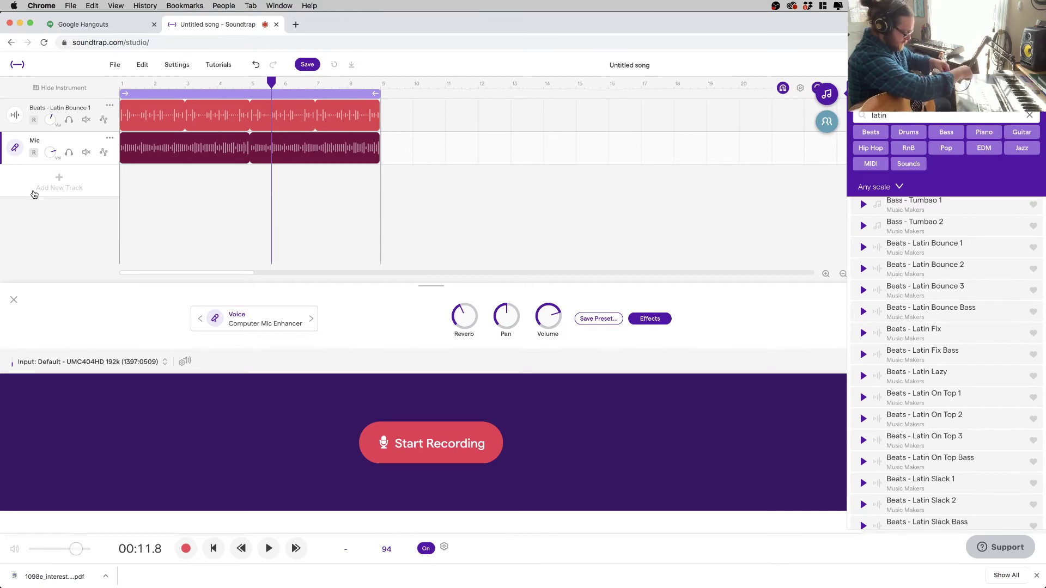
{"action": "key", "text": "Return"}
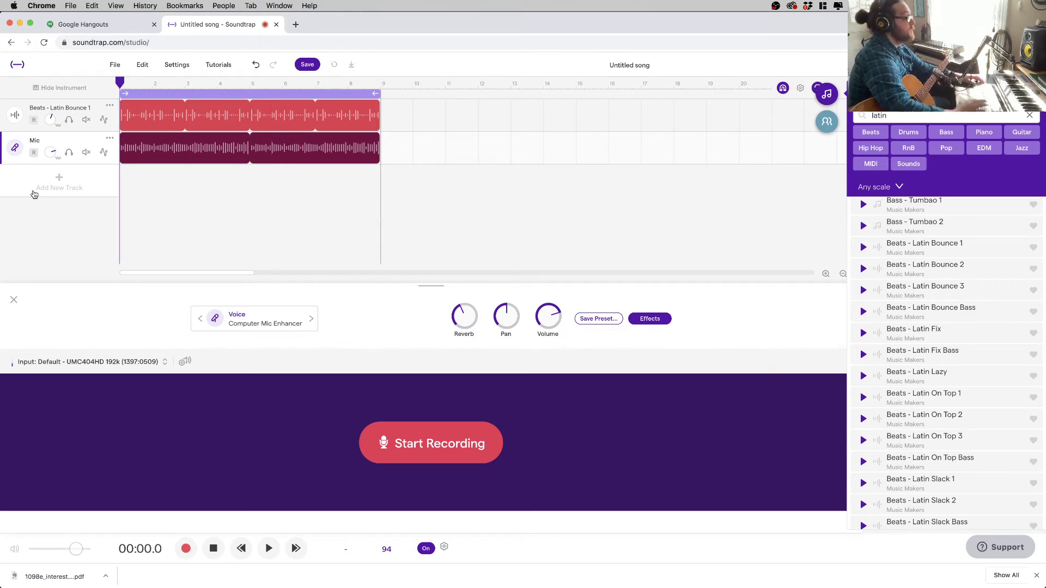
- Add a Mic2 voice track, record a take on it, and start another take from the song start
{"action": "left_click", "coordinate": [60, 188]}
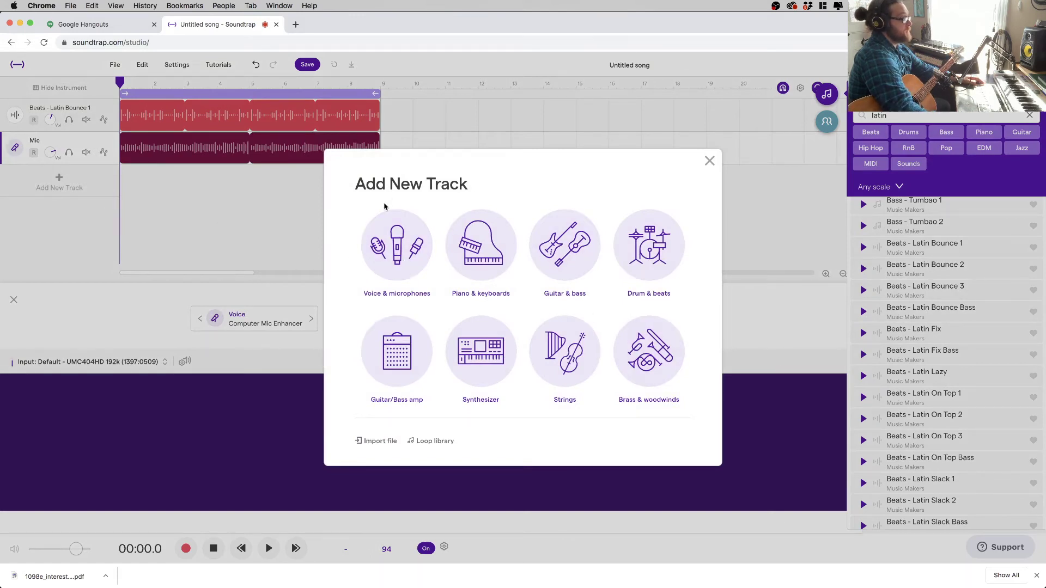
{"action": "left_click", "coordinate": [406, 248]}
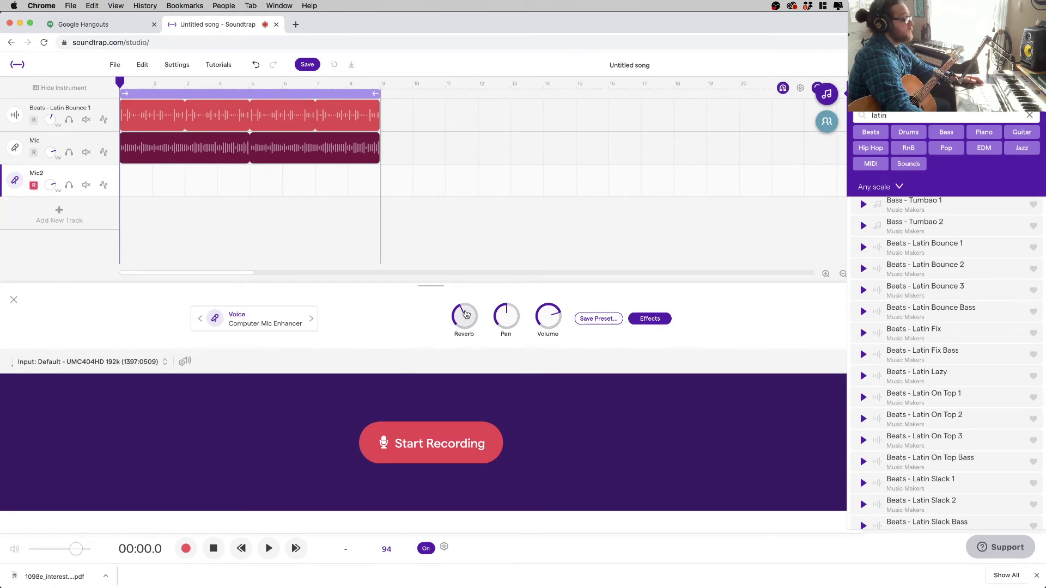
{"action": "left_click", "coordinate": [404, 460]}
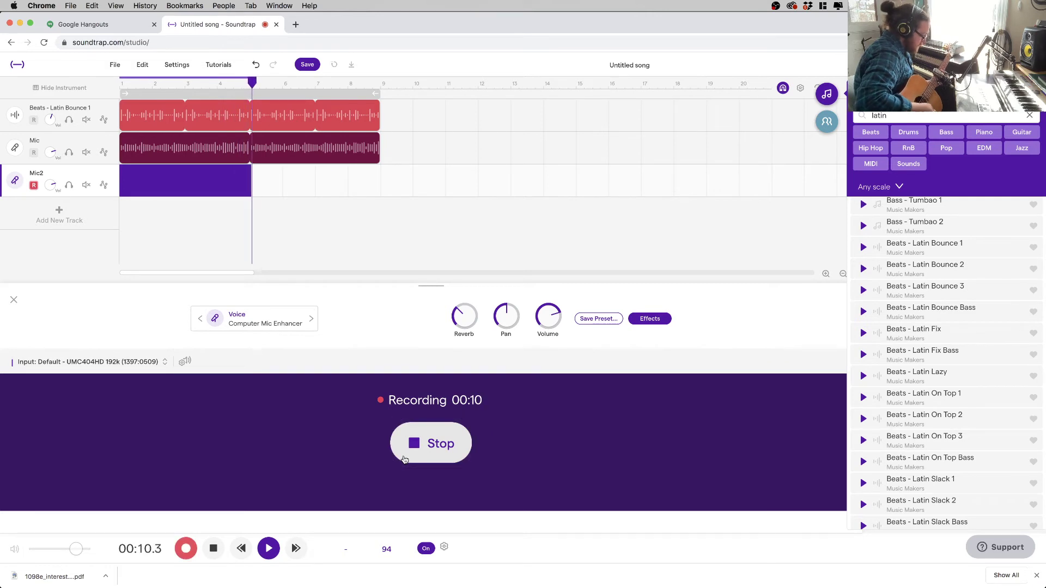
{"action": "left_click", "coordinate": [404, 459]}
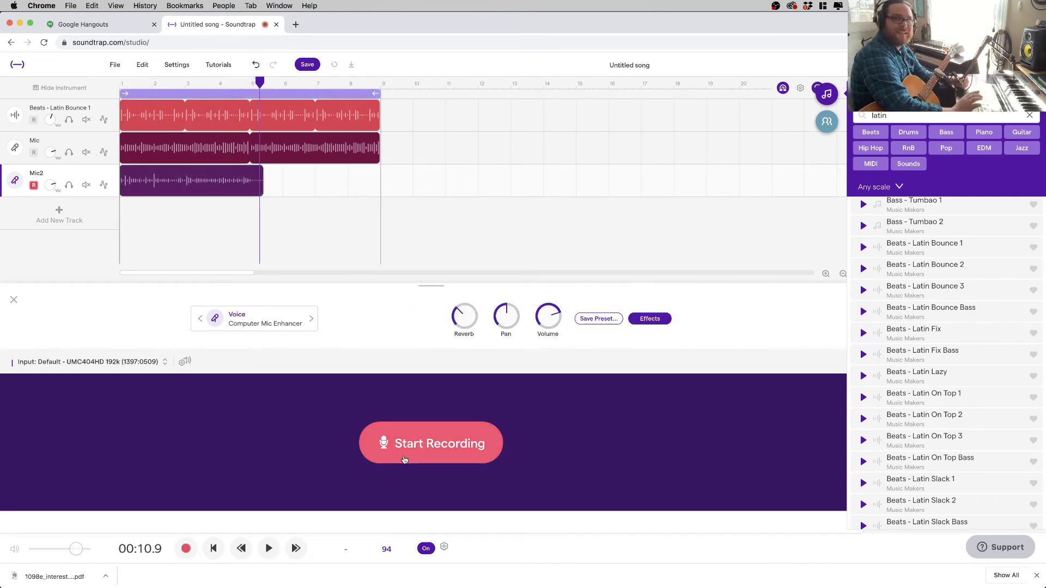
{"action": "key", "text": "Return"}
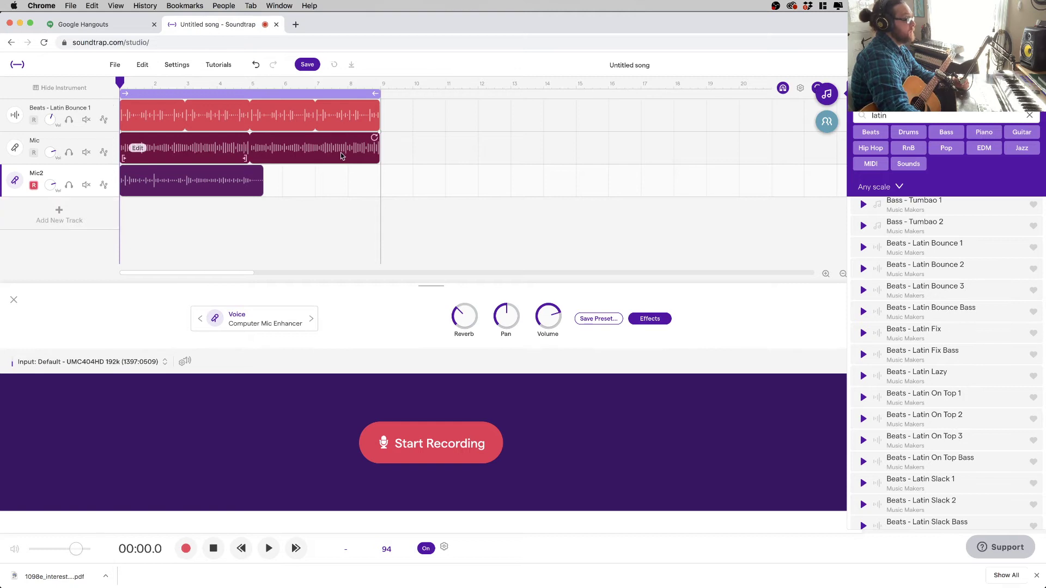
{"action": "left_click", "coordinate": [413, 461]}
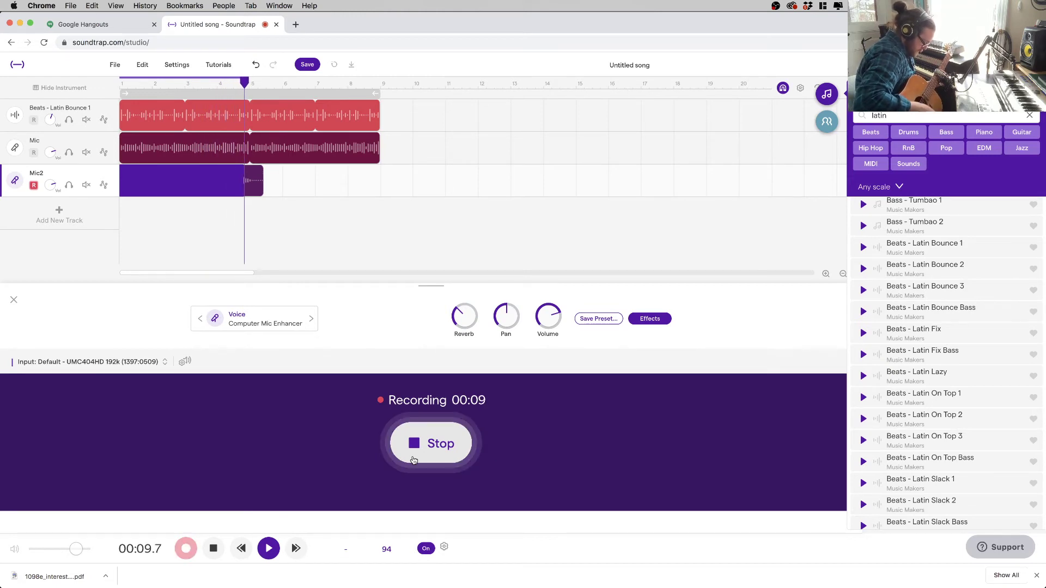
- Stop the new Mic2 take, trim its clip end, and play the song from the start
{"action": "left_click", "coordinate": [414, 460]}
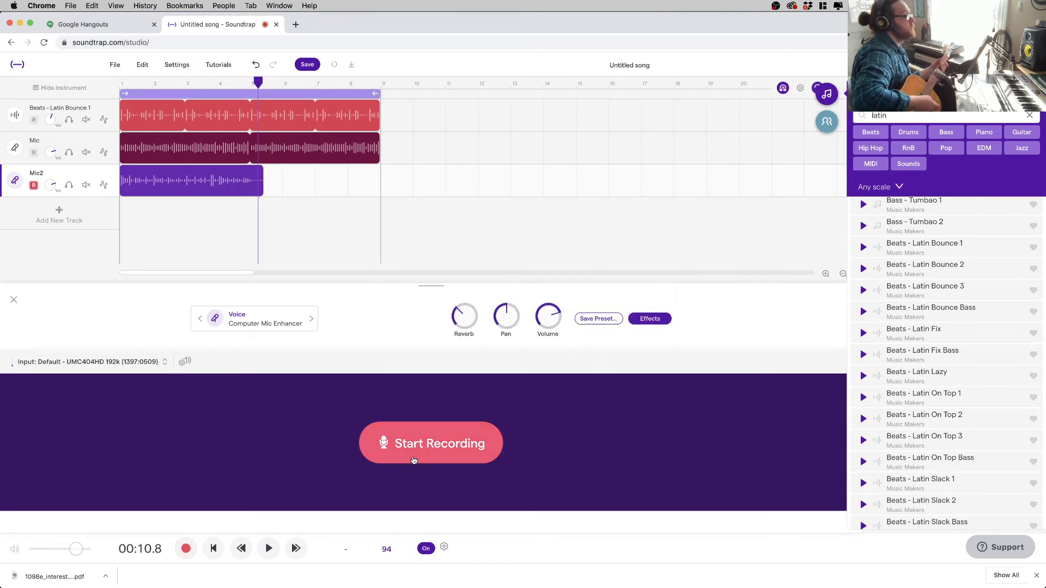
{"action": "left_click_drag", "start_coordinate": [262, 182], "coordinate": [376, 174]}
{"action": "key", "text": "Return"}
{"action": "key", "text": "space"}
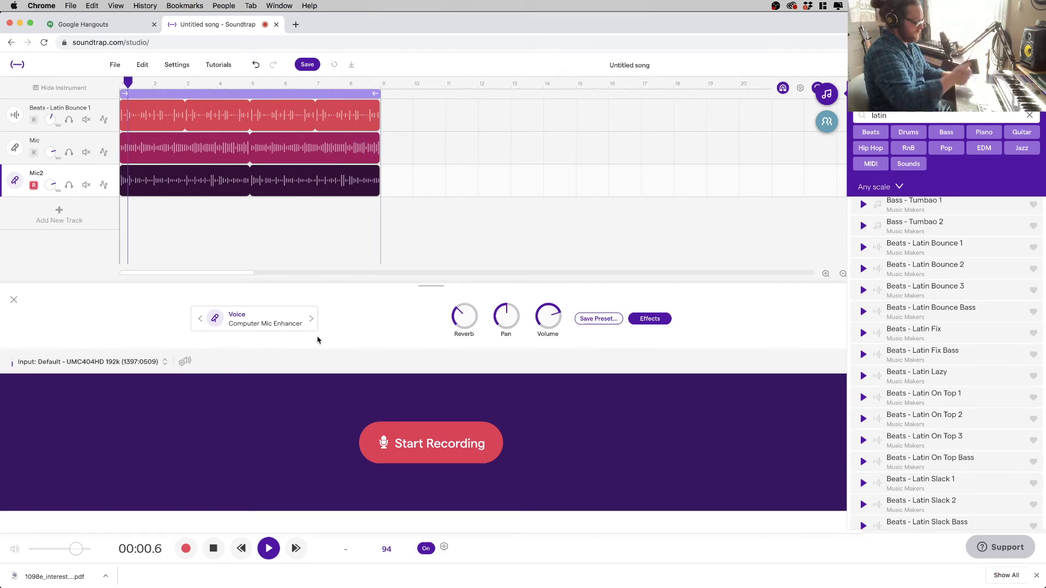
- Stop playback, disarm Mic2, and add a Flutter Wave synthesizer track with its presets list showing
{"action": "key", "text": "space"}
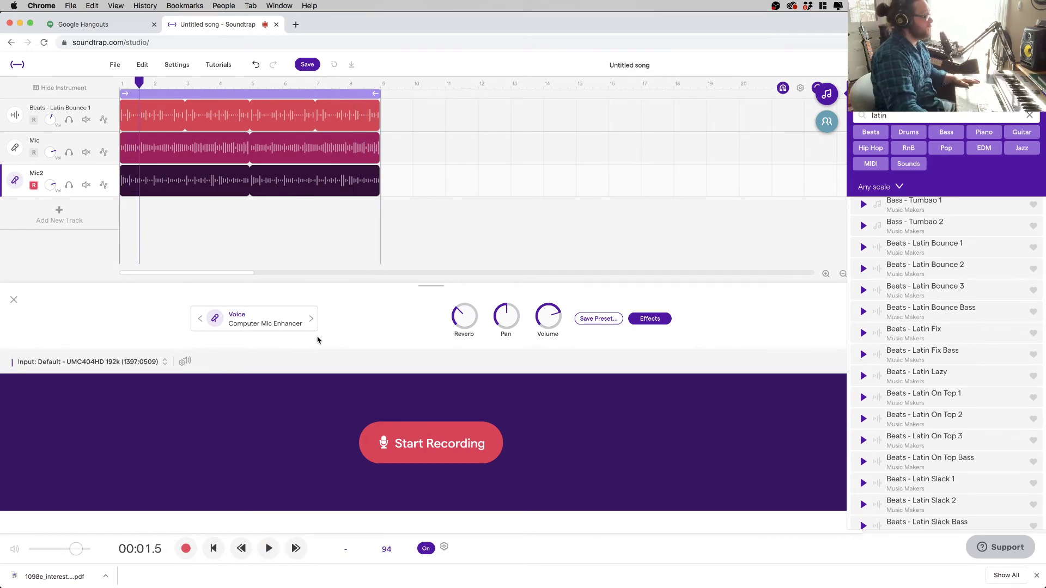
{"action": "left_click", "coordinate": [34, 186]}
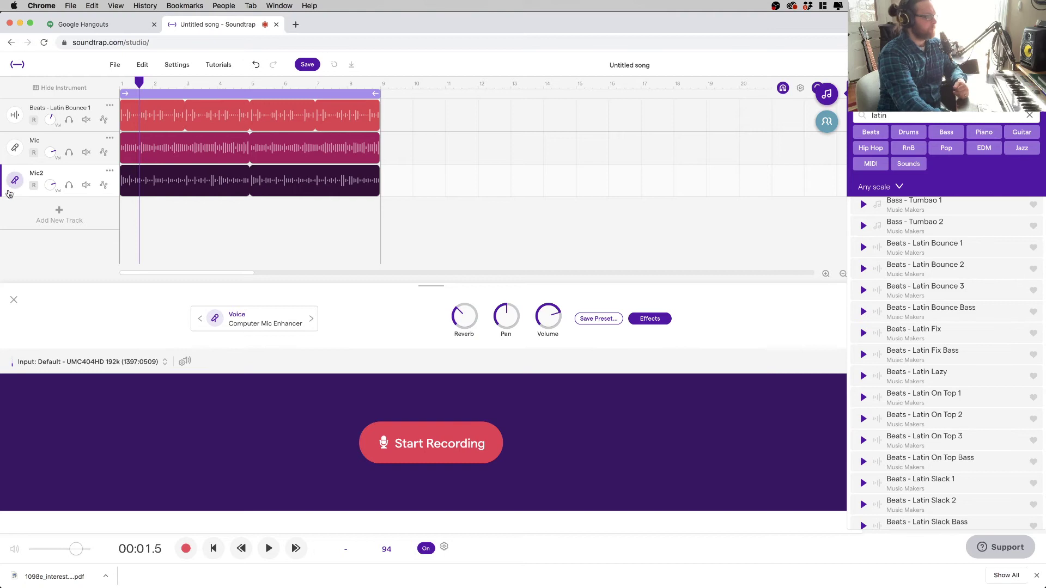
{"action": "left_click", "coordinate": [75, 221]}
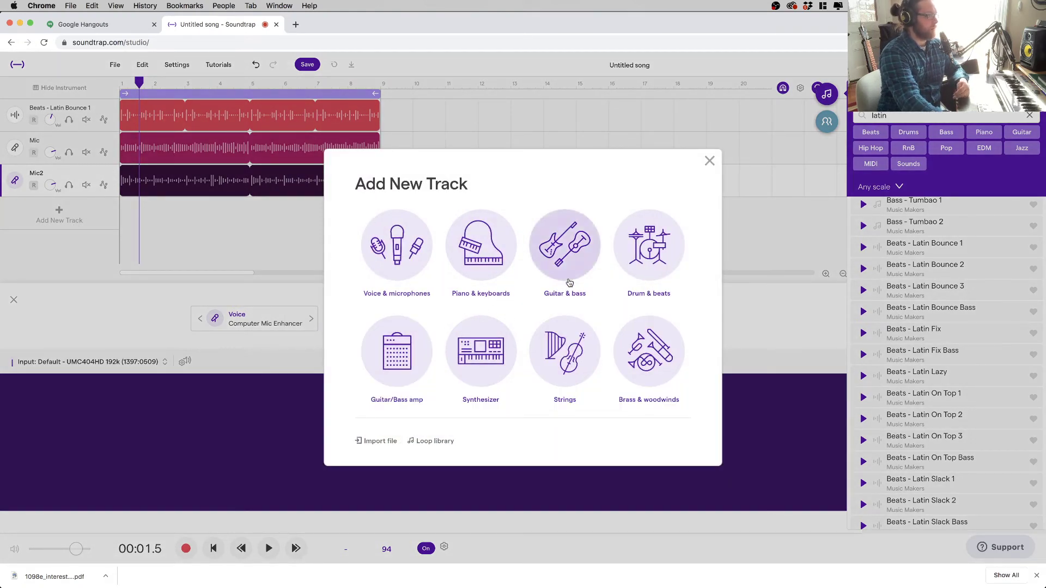
{"action": "left_click", "coordinate": [489, 347]}
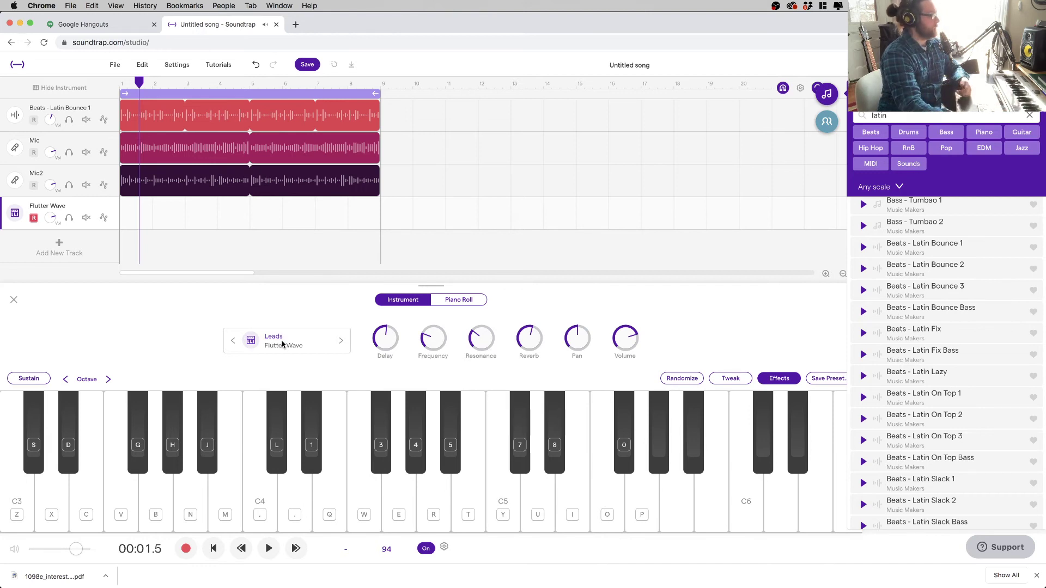
{"action": "left_click", "coordinate": [282, 345]}
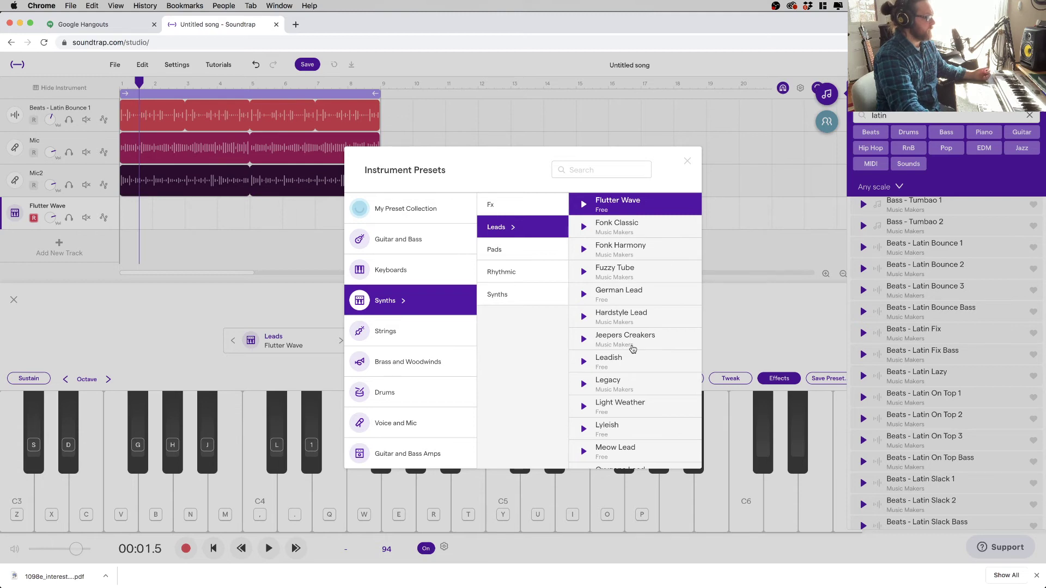
- Change the synth track's instrument to Keyboards > Pitched Percussion > Kalimba
{"action": "left_click", "coordinate": [633, 349]}
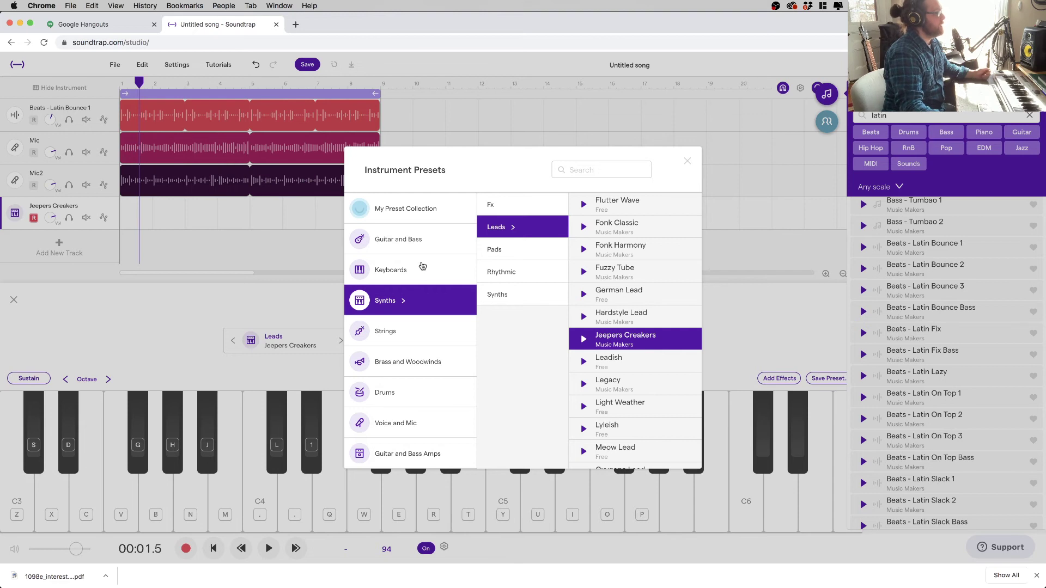
{"action": "left_click", "coordinate": [420, 275]}
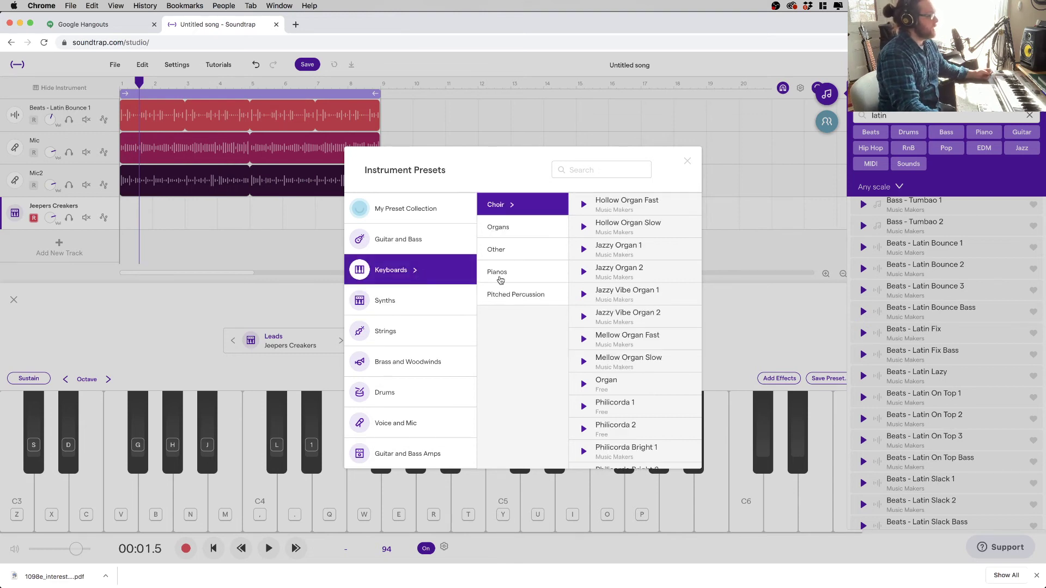
{"action": "left_click", "coordinate": [511, 294]}
{"action": "left_click", "coordinate": [630, 278]}
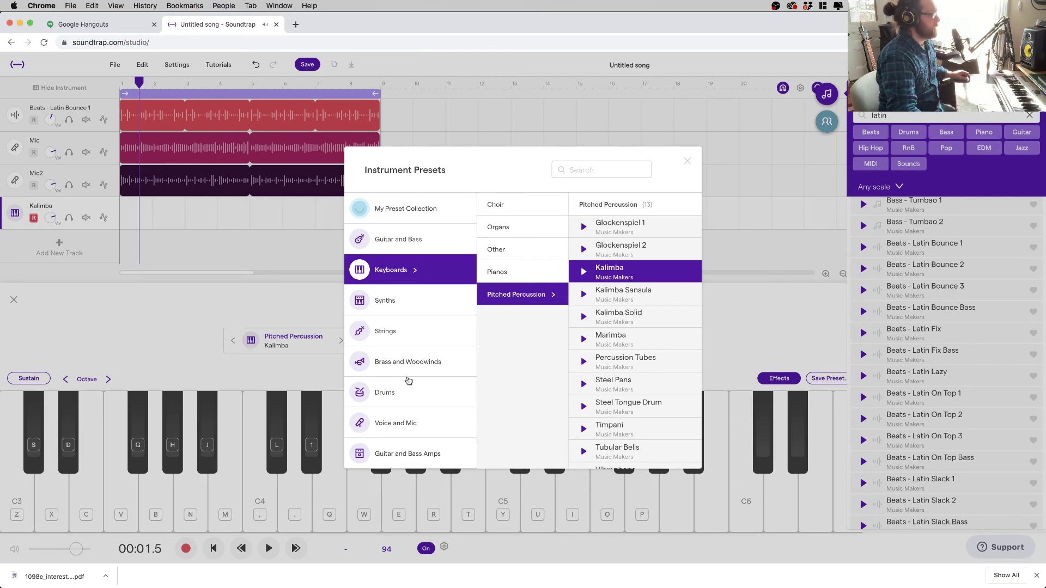
- Browse the Synth, Strings, Brass/Woodwind and Drum presets, then close Instrument Presets keeping Kalimba
{"action": "left_click", "coordinate": [412, 301]}
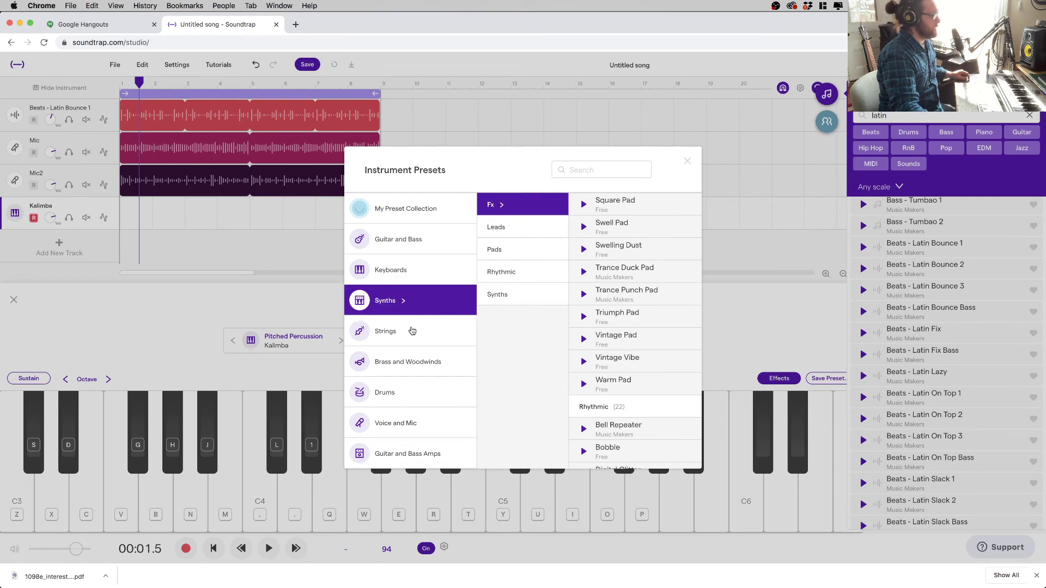
{"action": "left_click", "coordinate": [412, 330]}
{"action": "left_click", "coordinate": [412, 363]}
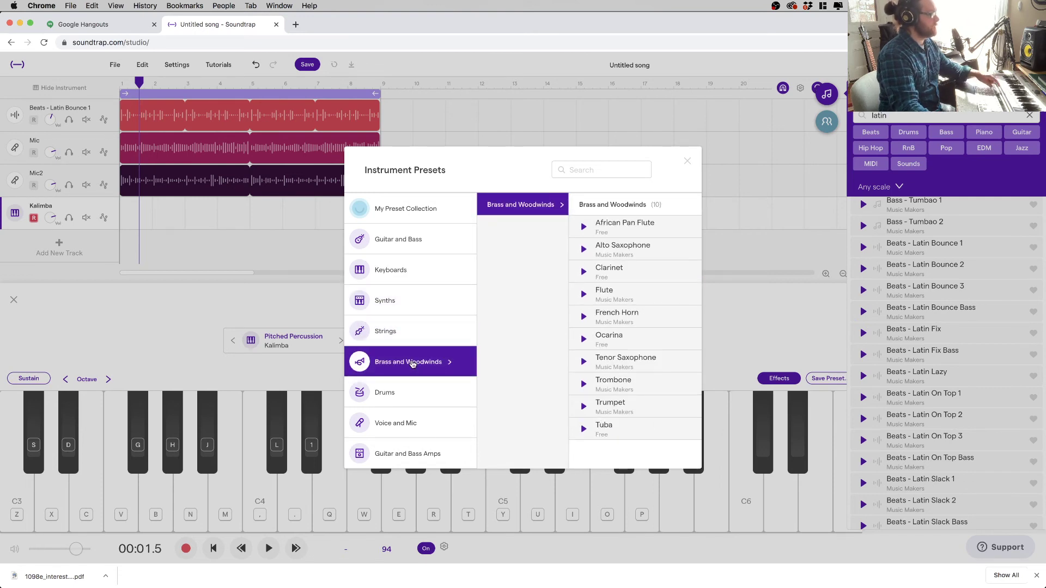
{"action": "left_click", "coordinate": [402, 390]}
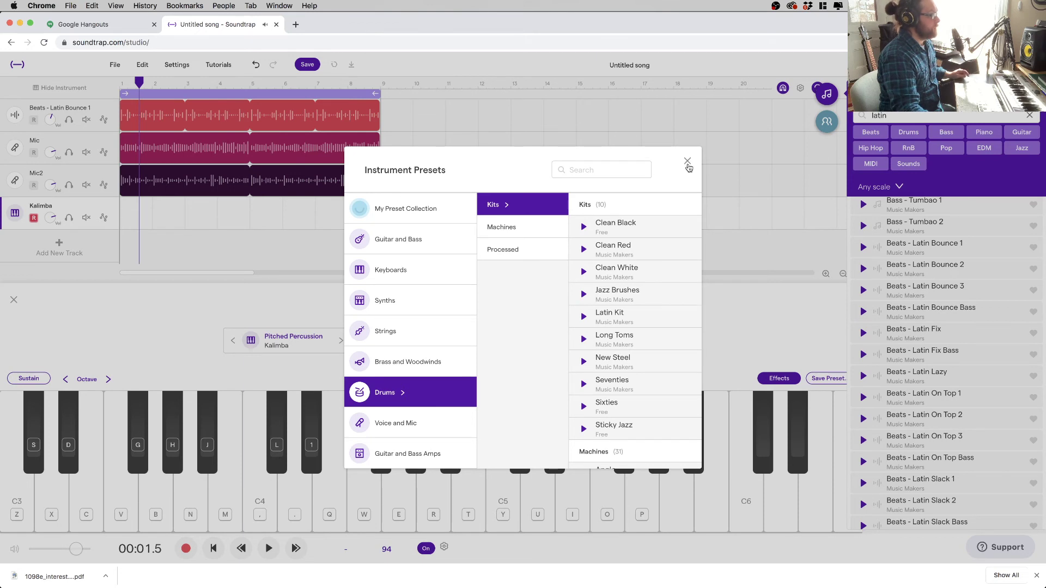
{"action": "left_click", "coordinate": [687, 162]}
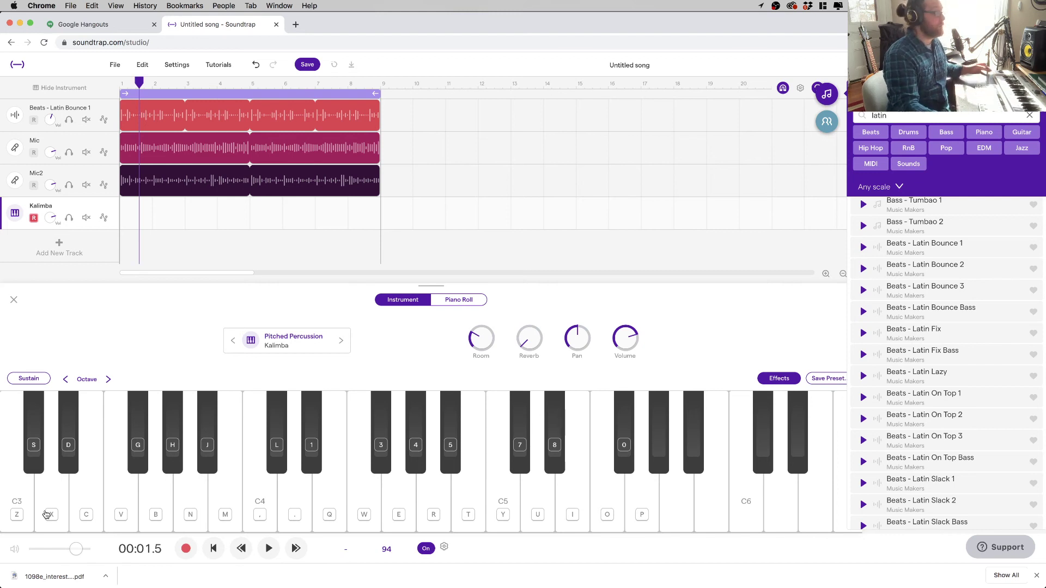
{"action": "key", "text": "Return"}
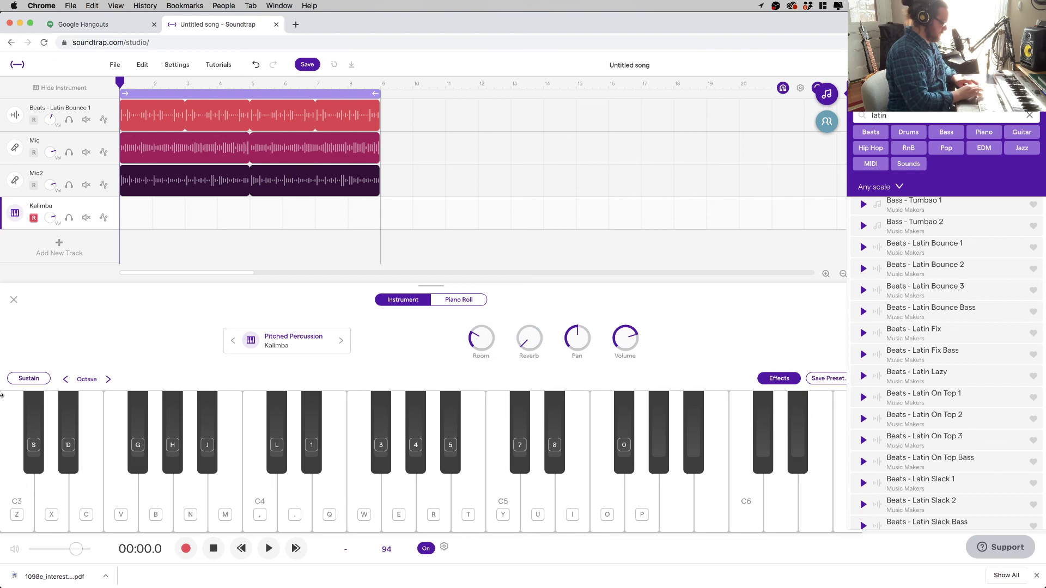
{"action": "key", "text": "r"}
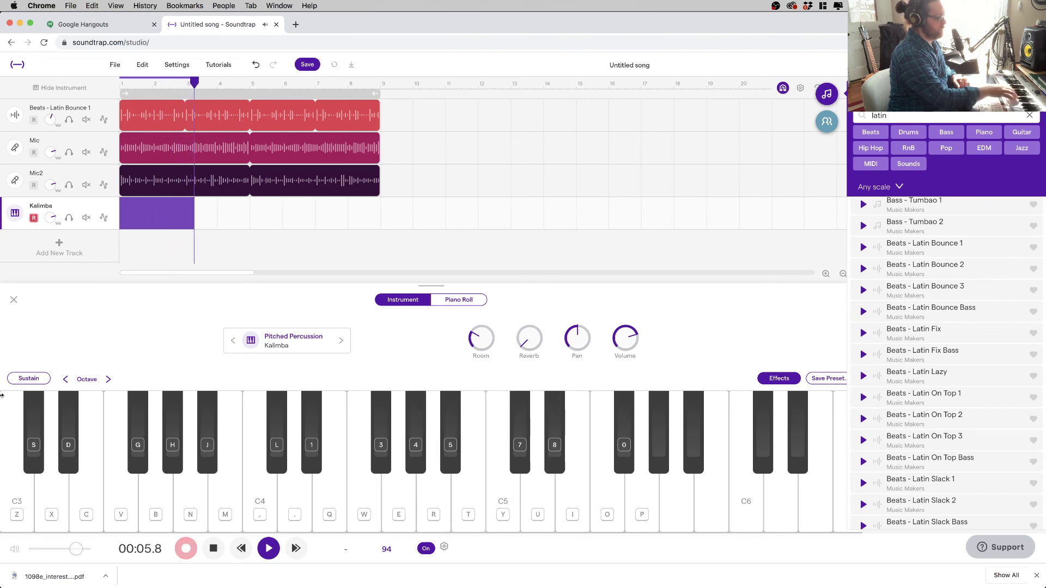
{"action": "key", "text": "space"}
{"action": "key", "text": "Return"}
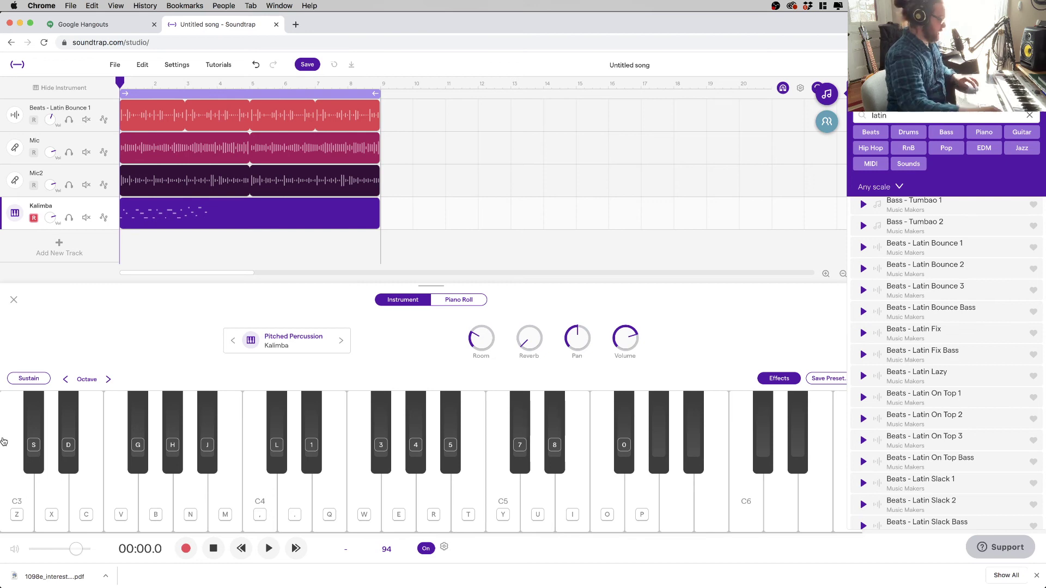
{"action": "key", "text": "Delete"}
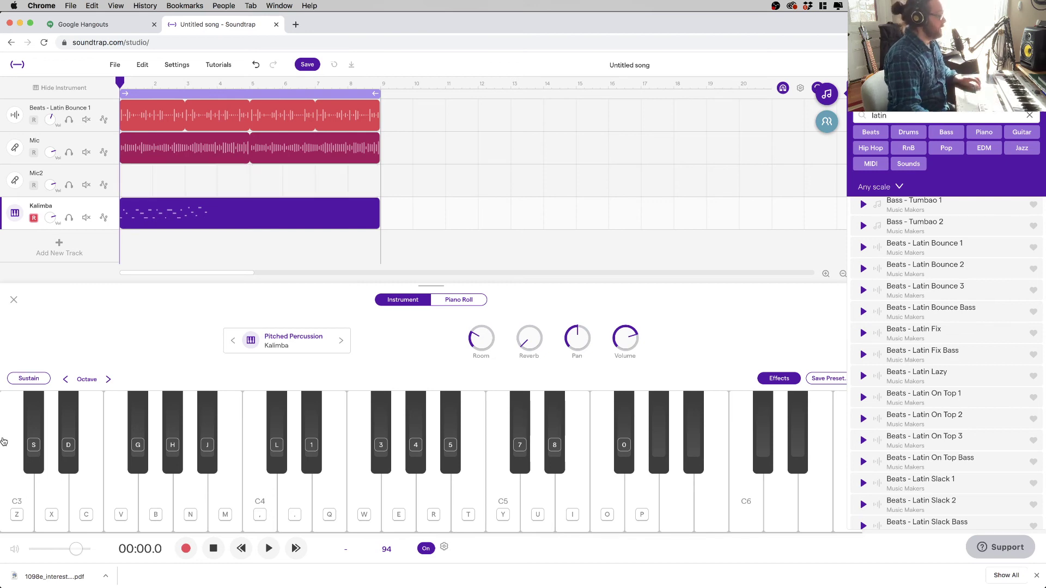
{"action": "key", "text": "super+z"}
{"action": "left_click", "coordinate": [182, 221]}
{"action": "key", "text": "Delete"}
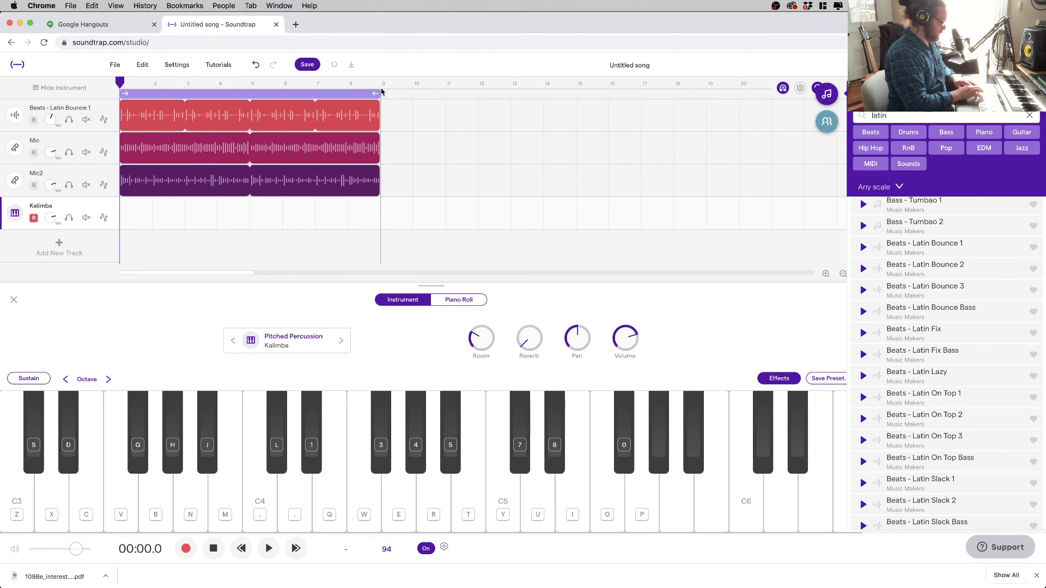
- Record a Kalimba part across bars 1 to 9 and play the song from the beginning
{"action": "key", "text": "r"}
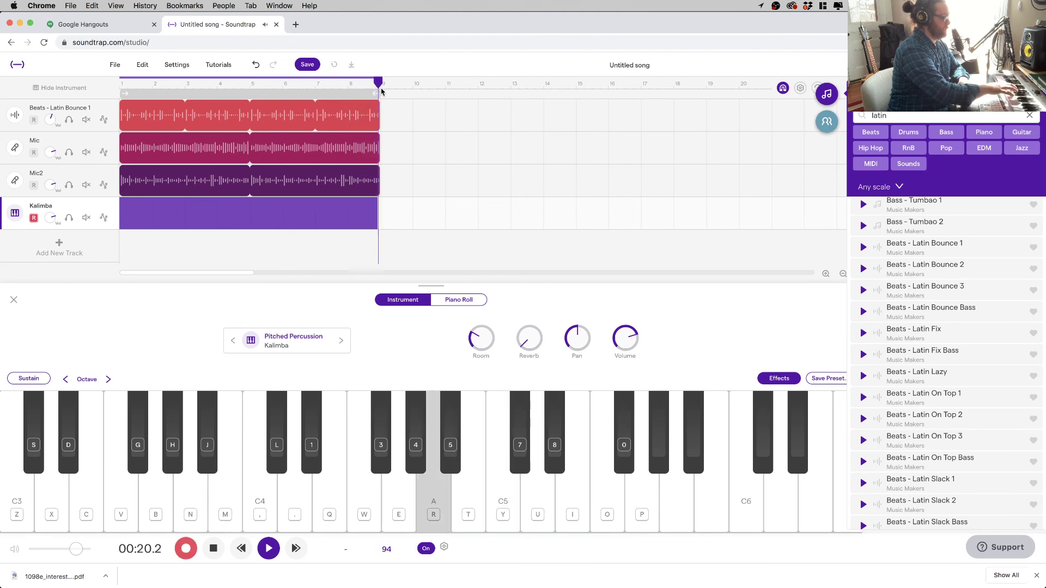
{"action": "key", "text": "space"}
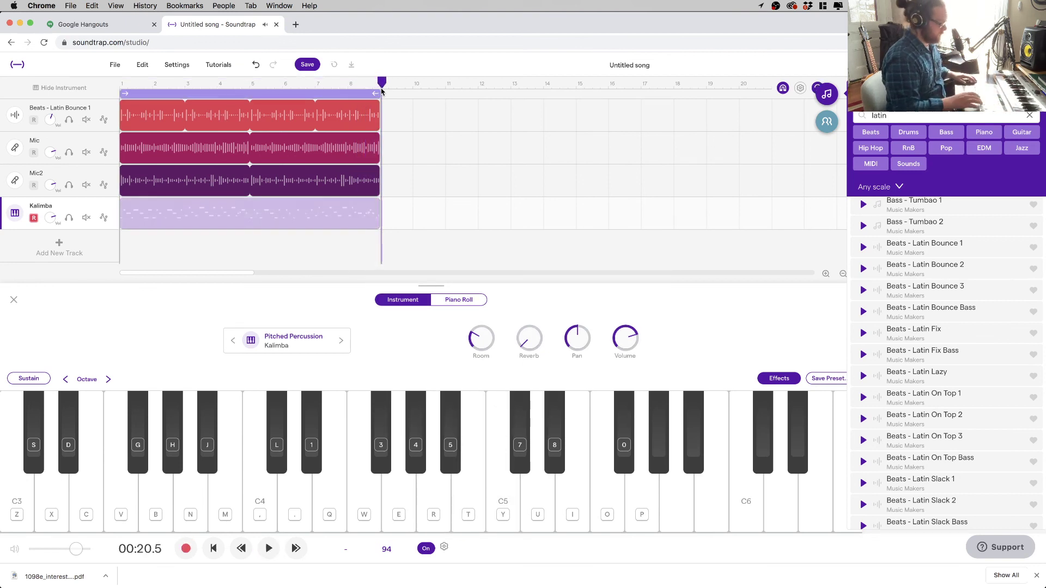
{"action": "key", "text": "Return"}
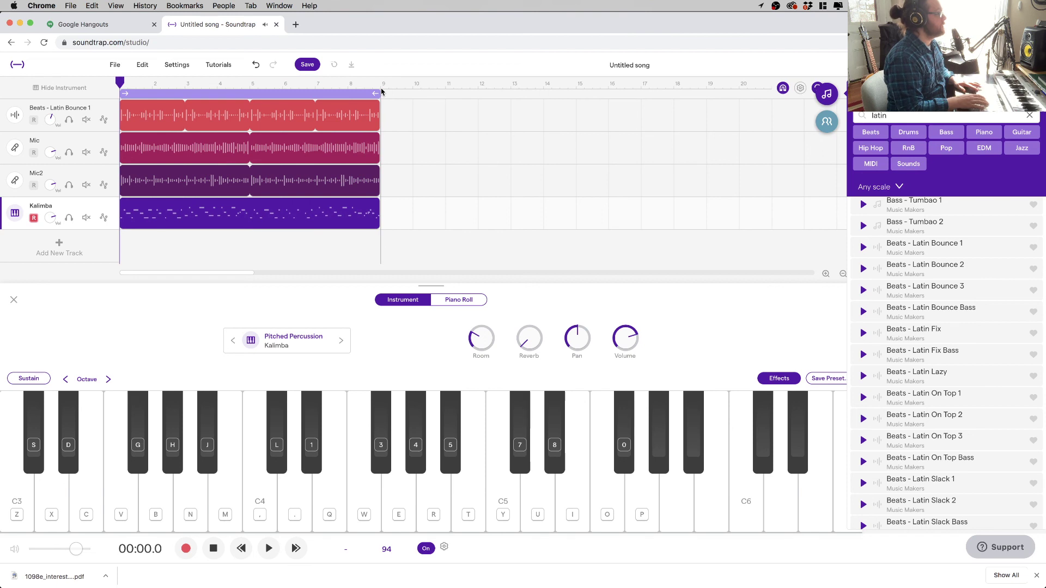
{"action": "key", "text": "space"}
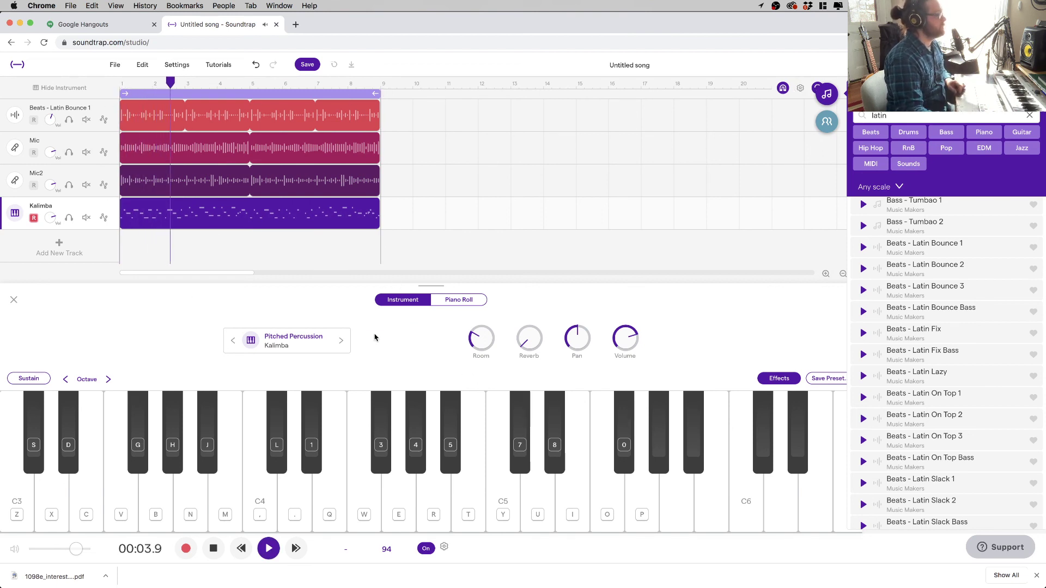
- Hide the instrument keyboard panel and stop playback
{"action": "left_click", "coordinate": [14, 300]}
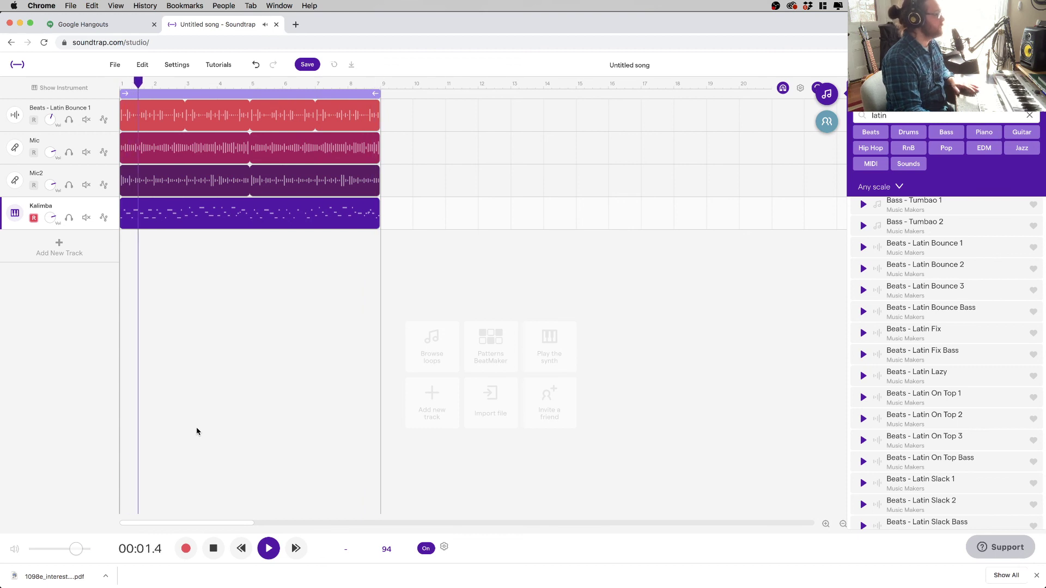
{"action": "key", "text": "space"}
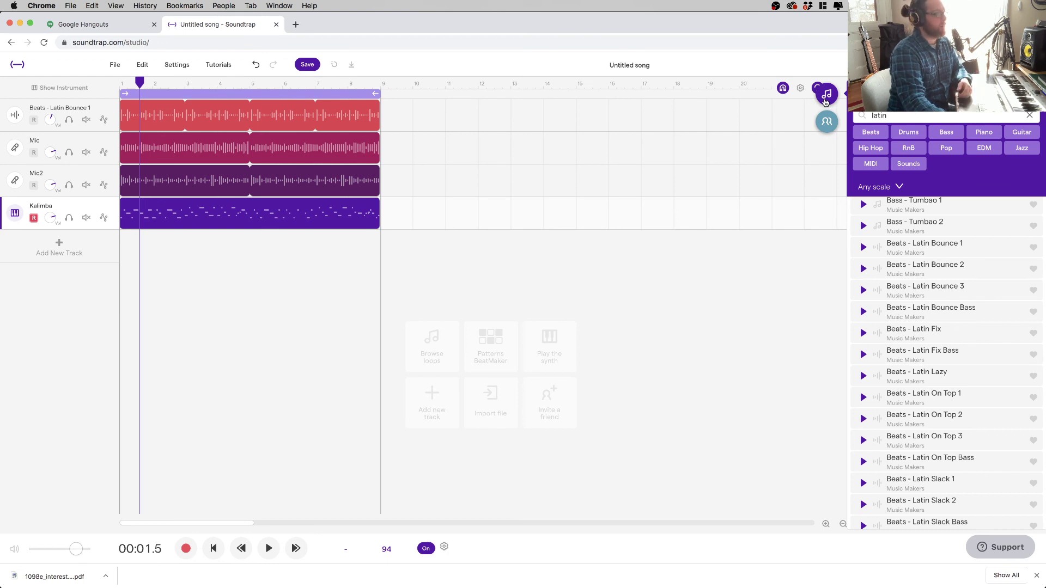
{"action": "scroll", "coordinate": [932, 326], "scroll_direction": "down", "scroll_amount": 20}
{"action": "scroll", "coordinate": [933, 326], "scroll_direction": "up", "scroll_amount": 20}
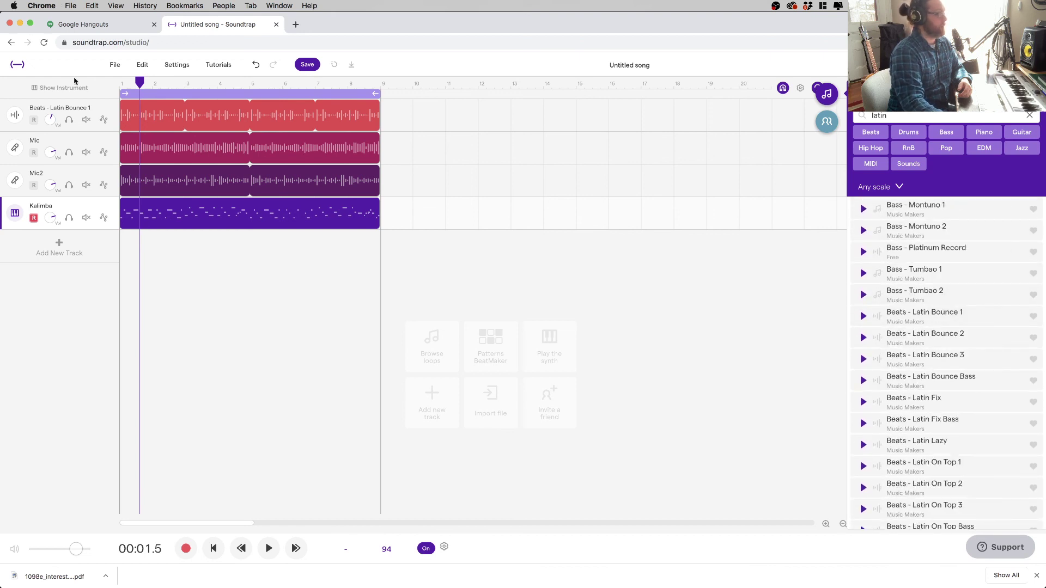
- Select the Latin Bounce 1, Mic, Mic2 and Kalimba tracks in turn, then switch to OBS
{"action": "left_click", "coordinate": [46, 112]}
{"action": "left_click", "coordinate": [39, 139]}
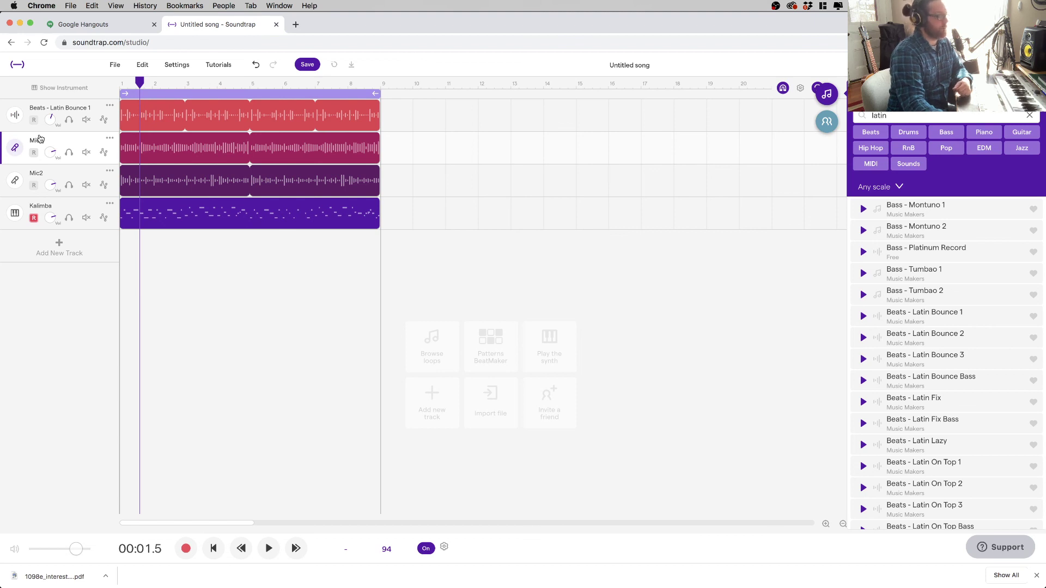
{"action": "left_click", "coordinate": [34, 176]}
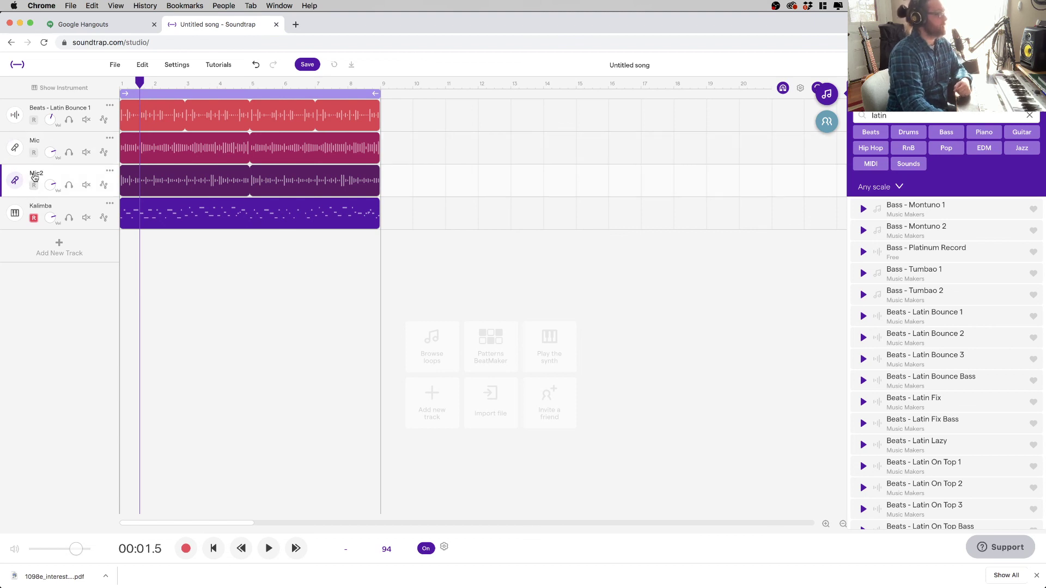
{"action": "left_click", "coordinate": [32, 209]}
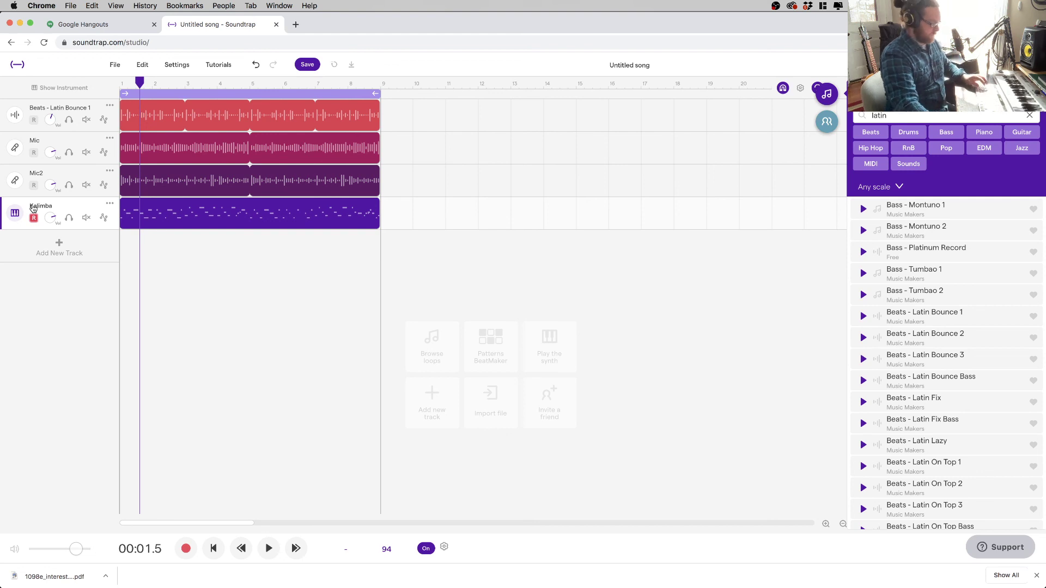
{"action": "key", "text": "super+Tab"}
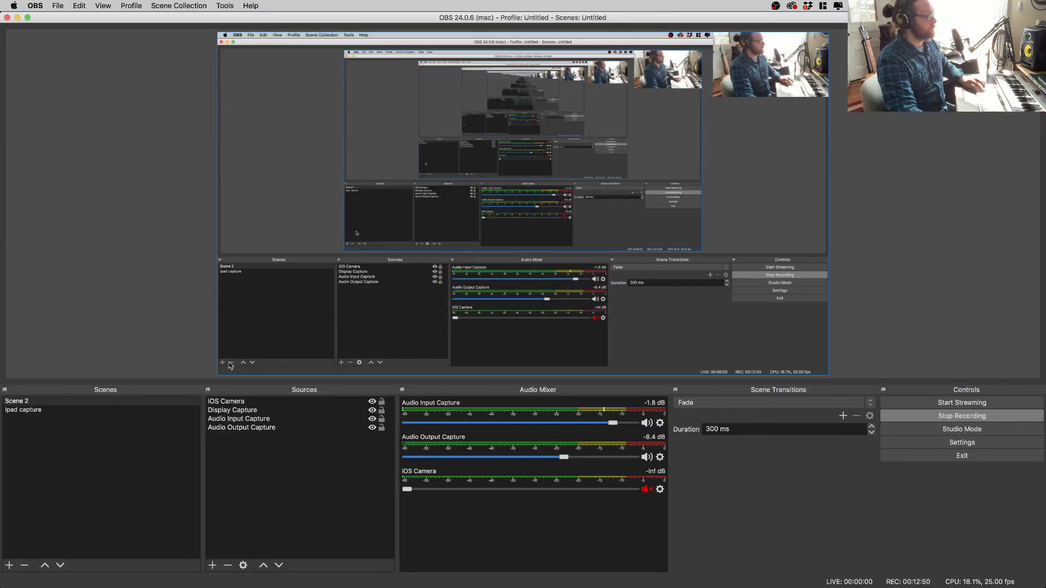